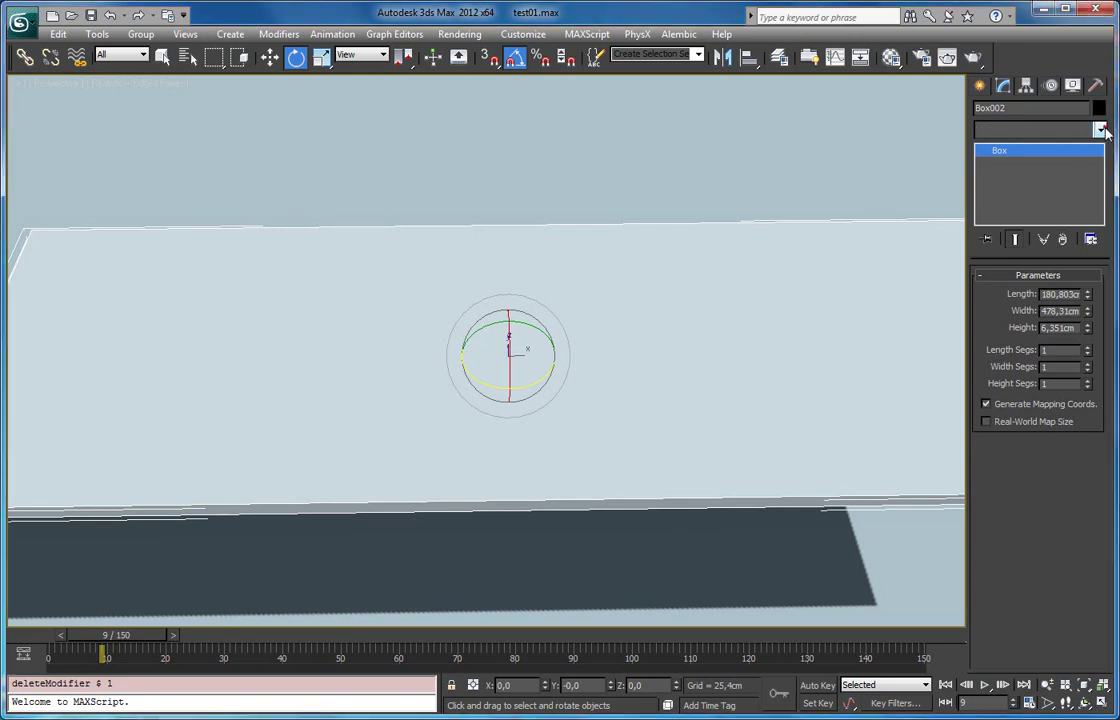
- Add the RayFire Voronoi modifier to the selected slab, using the box point distribution
scroll(1087, 379, down, 5)
scroll(1087, 385, down, 1)
click(1052, 658)
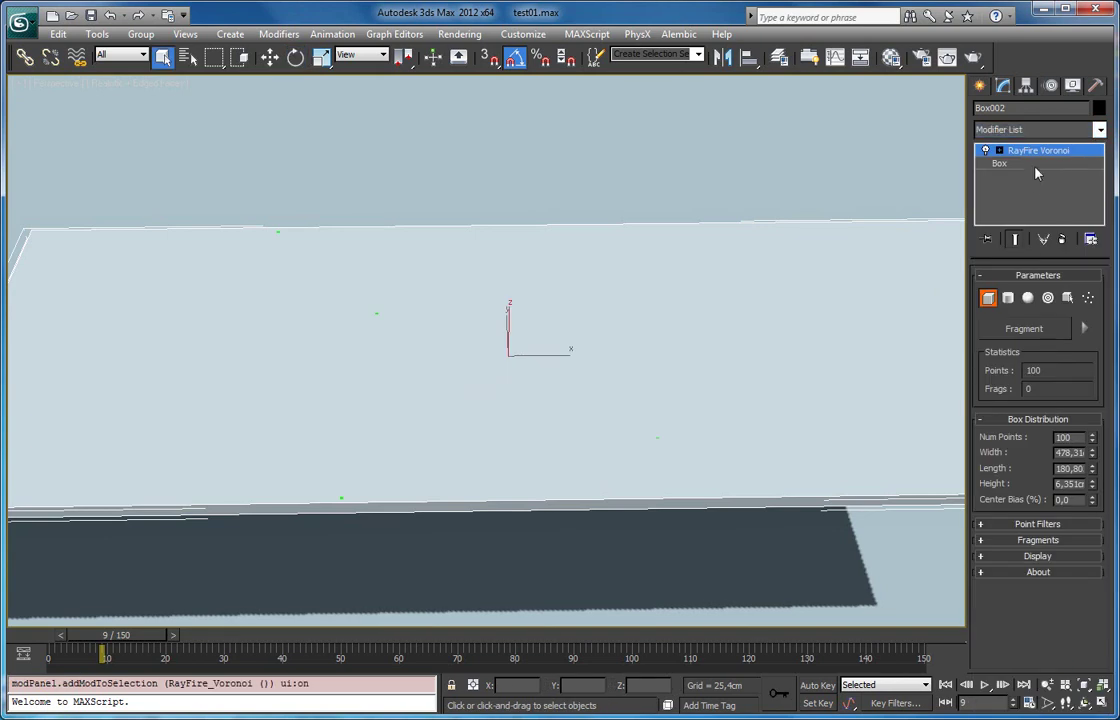
alt+middle_drag(788, 245, 787, 265)
scroll(612, 352, down, 2)
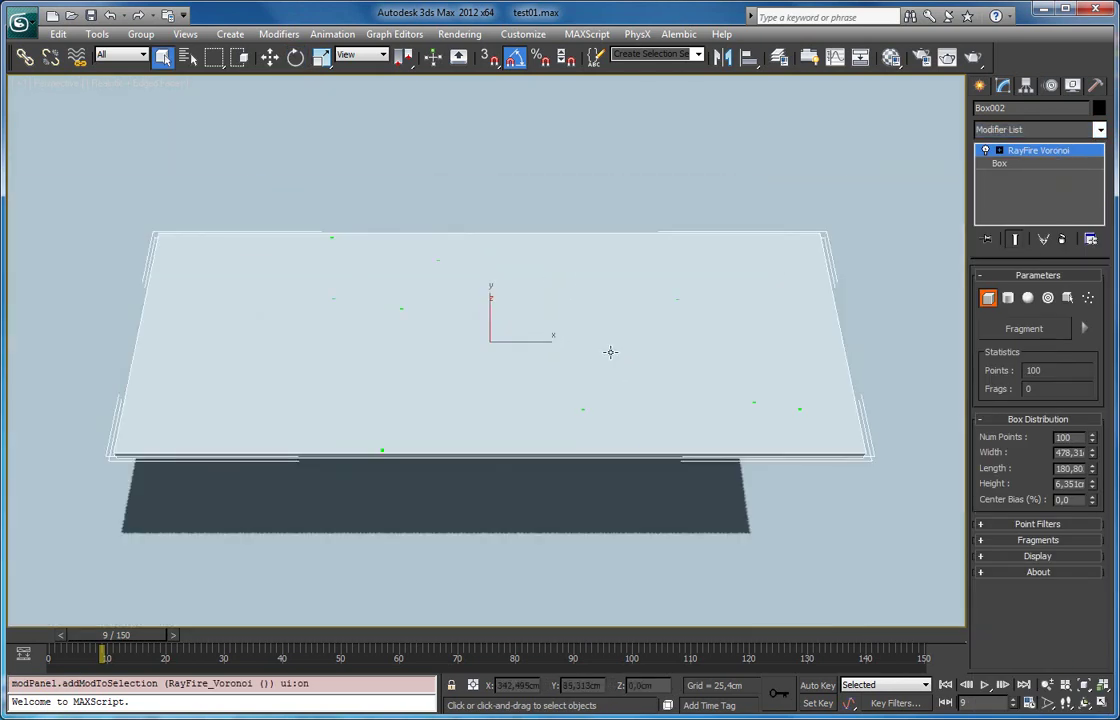
click(1008, 298)
click(988, 298)
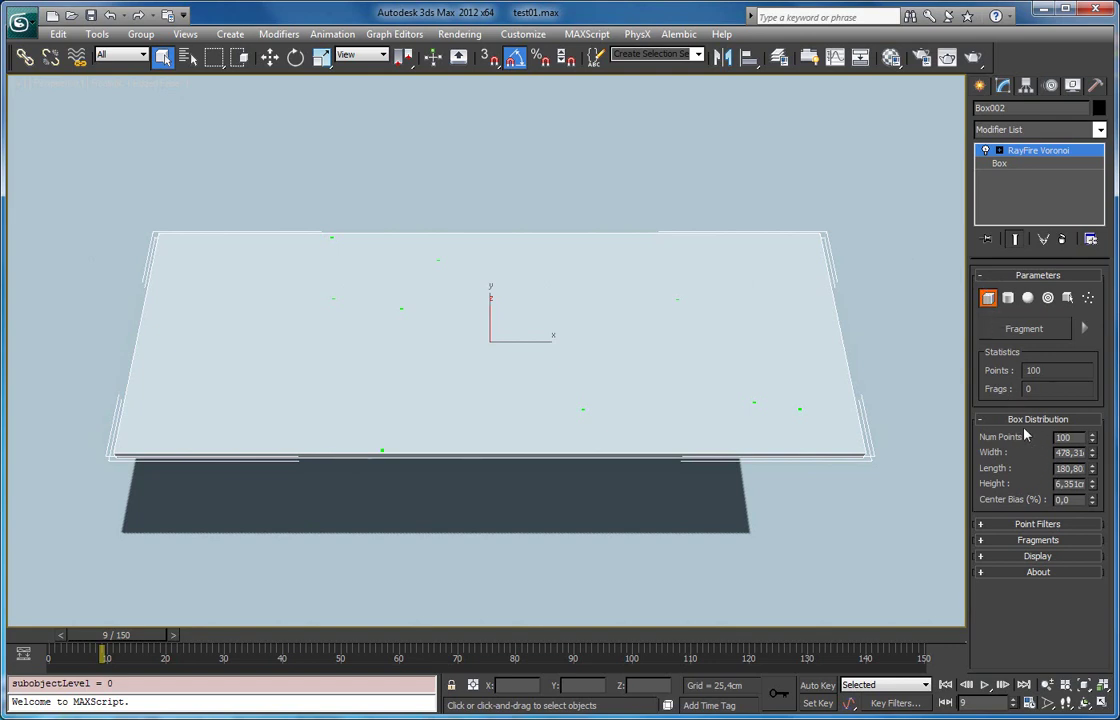
- Show the slab in wireframe and change the point cloud's width to about 315.68 cm and height to about 10.35 cm
alt+middle_drag(638, 373, 657, 361)
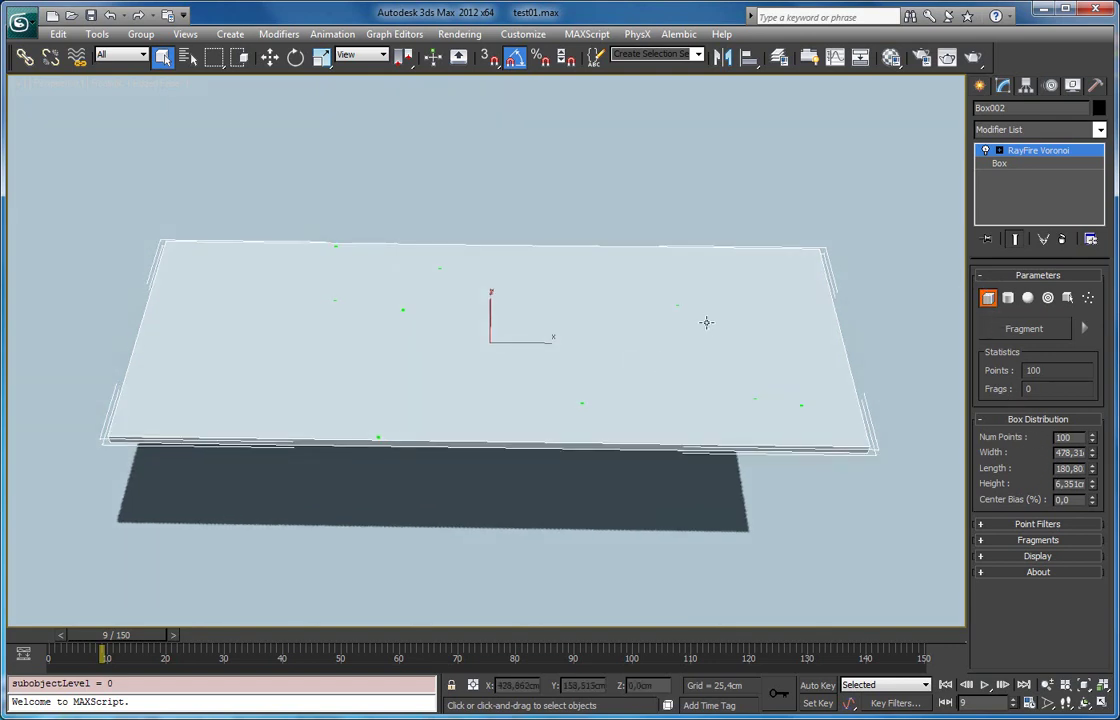
key(F3)
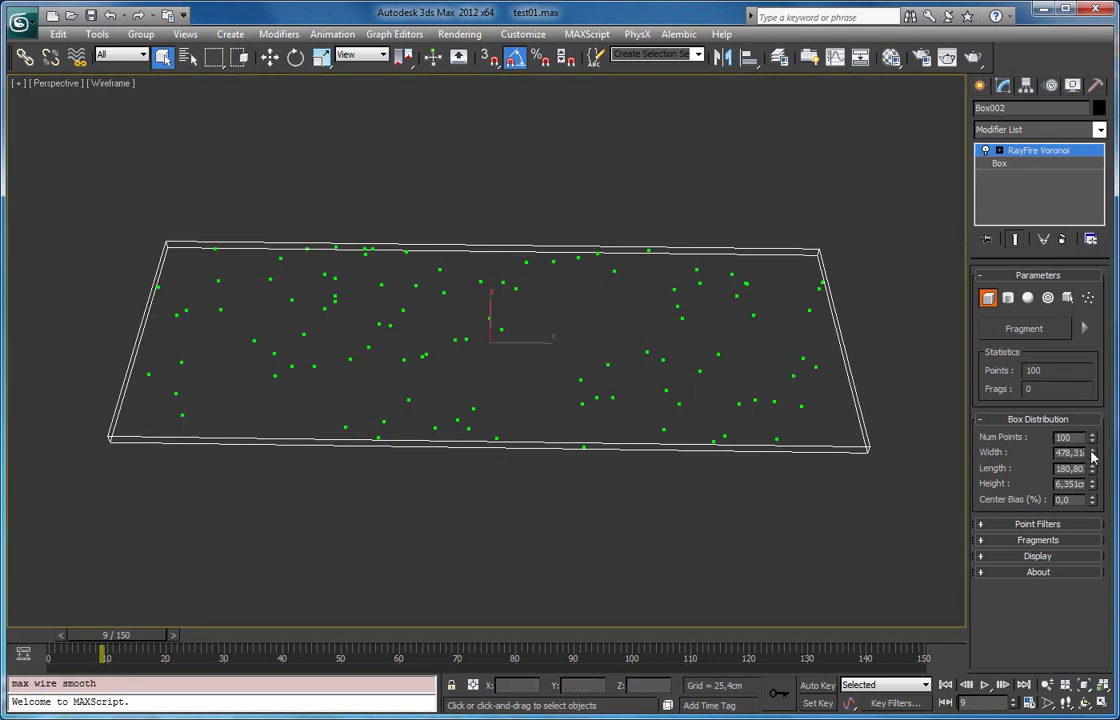
mouse_move(1093, 456)
mouse_down()
mouse_move(1093, 479)
mouse_move(940, 420)
mouse_up()
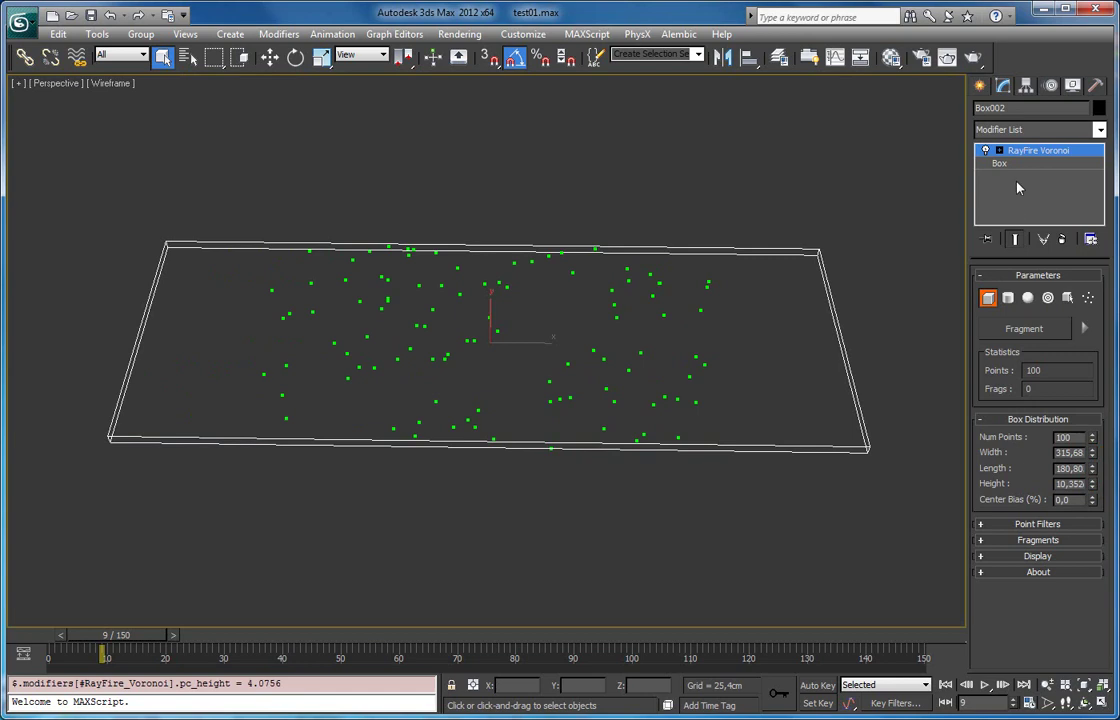
- Resize the point cloud gizmo to about 344.09 cm wide, 271.20 cm long and 20.8 cm high, and rotate it diagonally on the slab
click(999, 150)
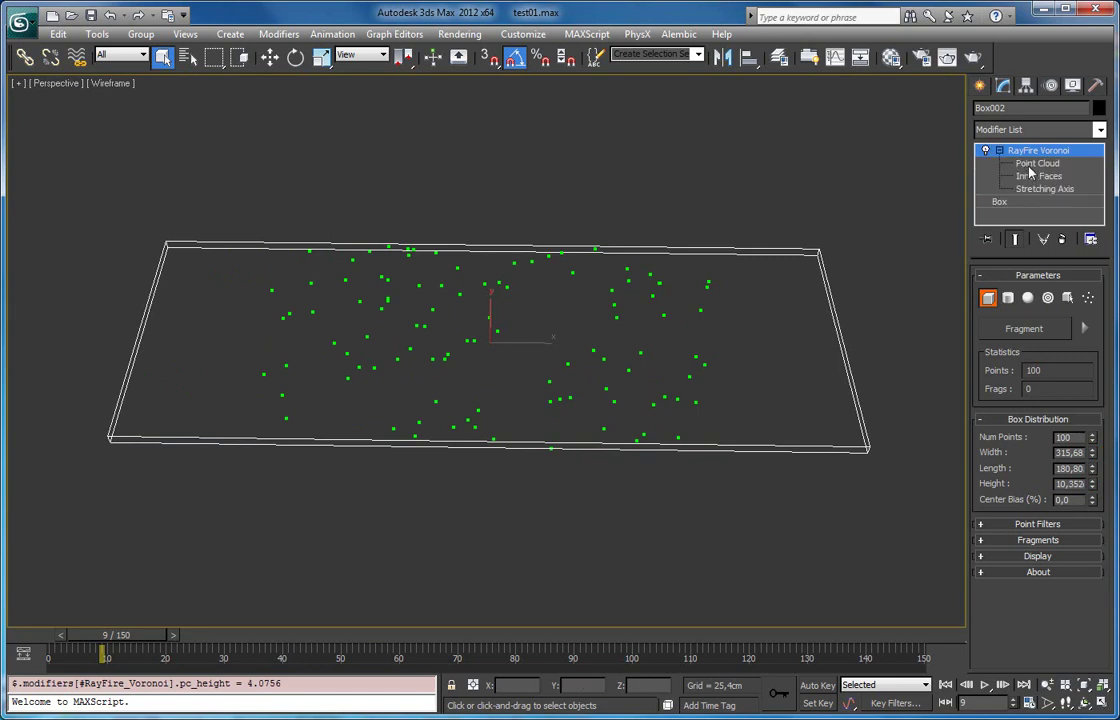
click(1036, 164)
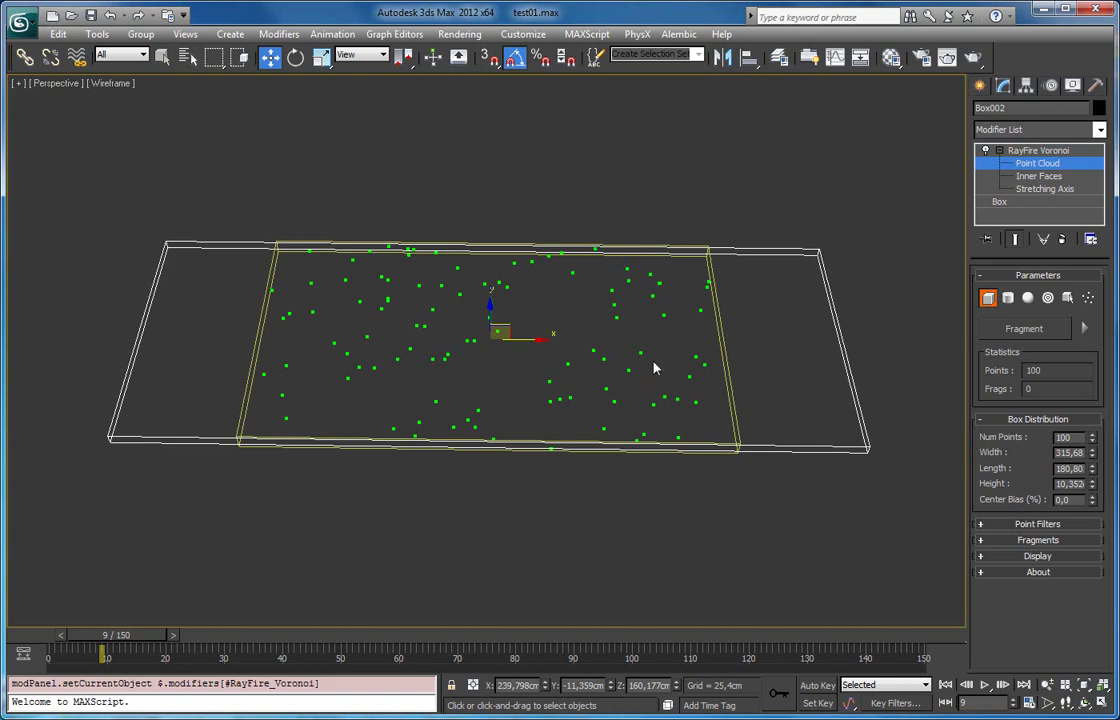
drag(1092, 468, 1084, 402)
key(r)
drag(542, 337, 521, 391)
key(e)
- Fragment the slab with the Voronoi modifier and raise the number of points to 199
click(1033, 330)
alt+middle_drag(708, 266, 749, 300)
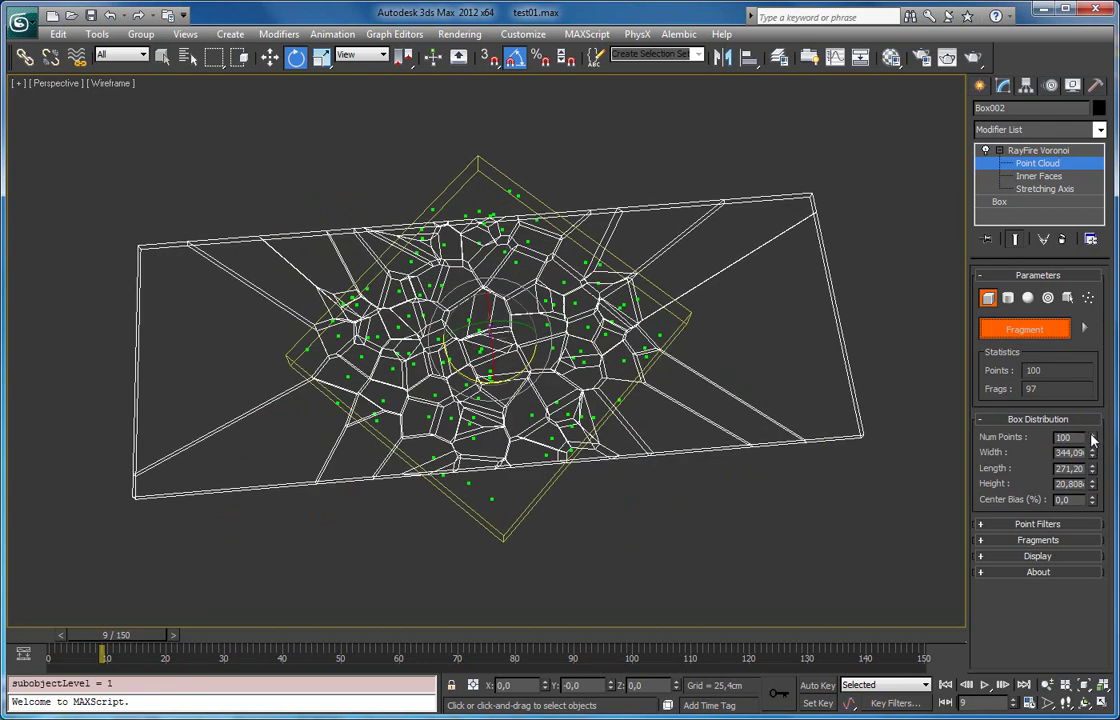
drag(1093, 441, 1090, 401)
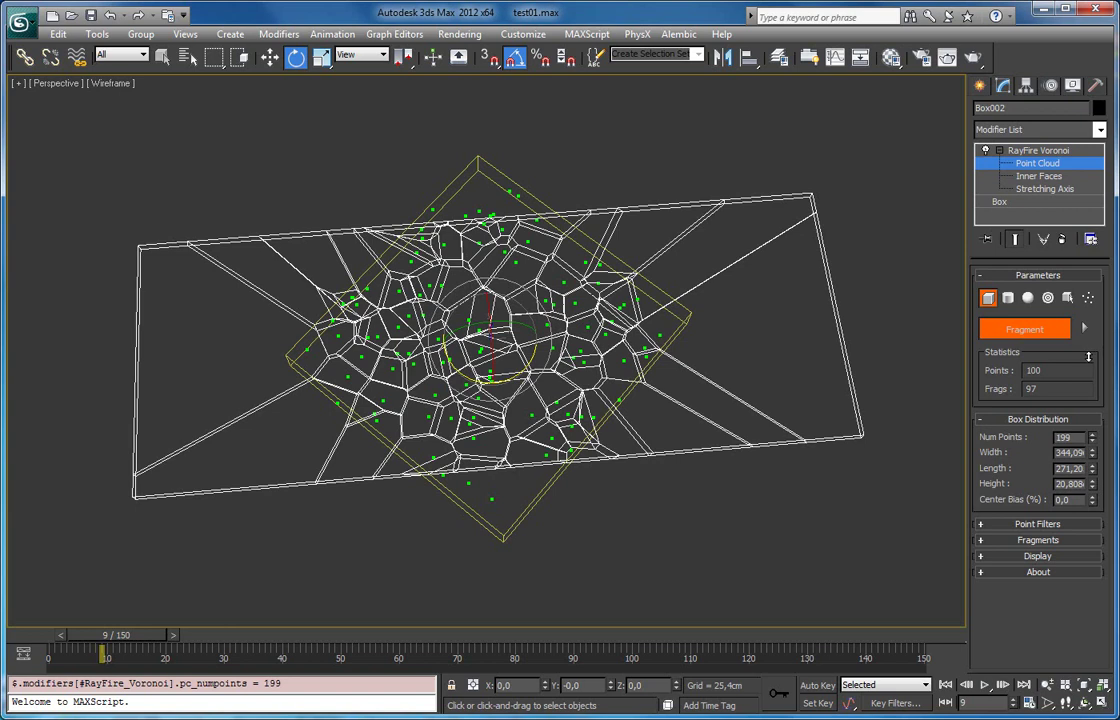
drag(1088, 356, 1090, 368)
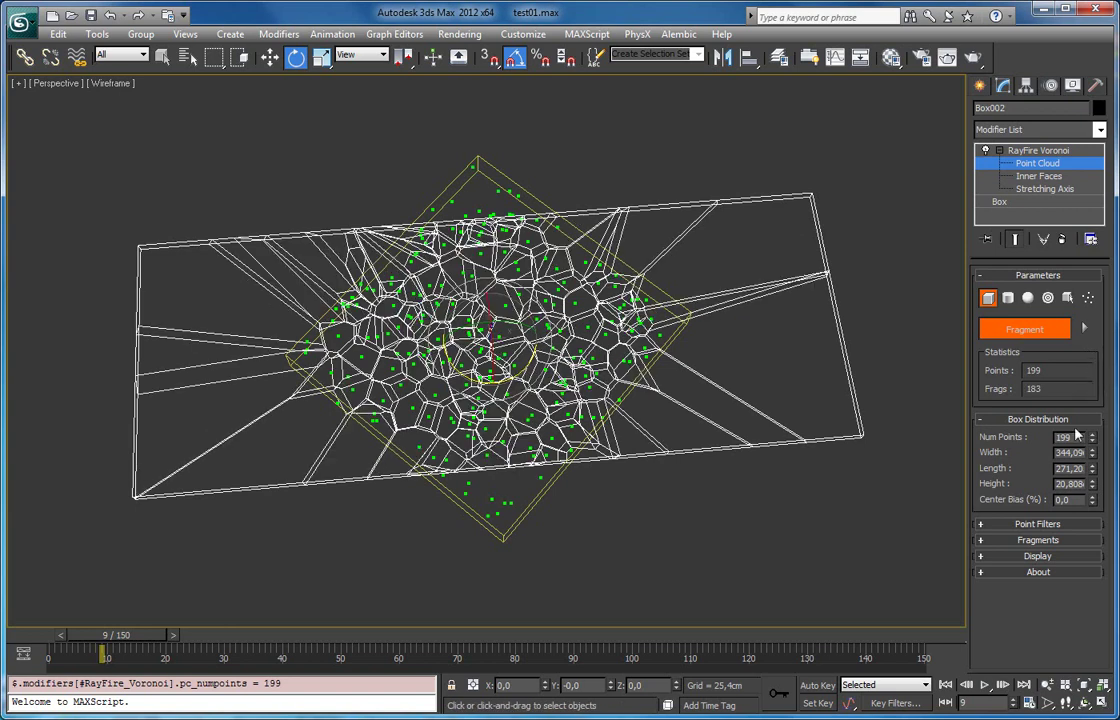
alt+middle_drag(656, 377, 642, 372)
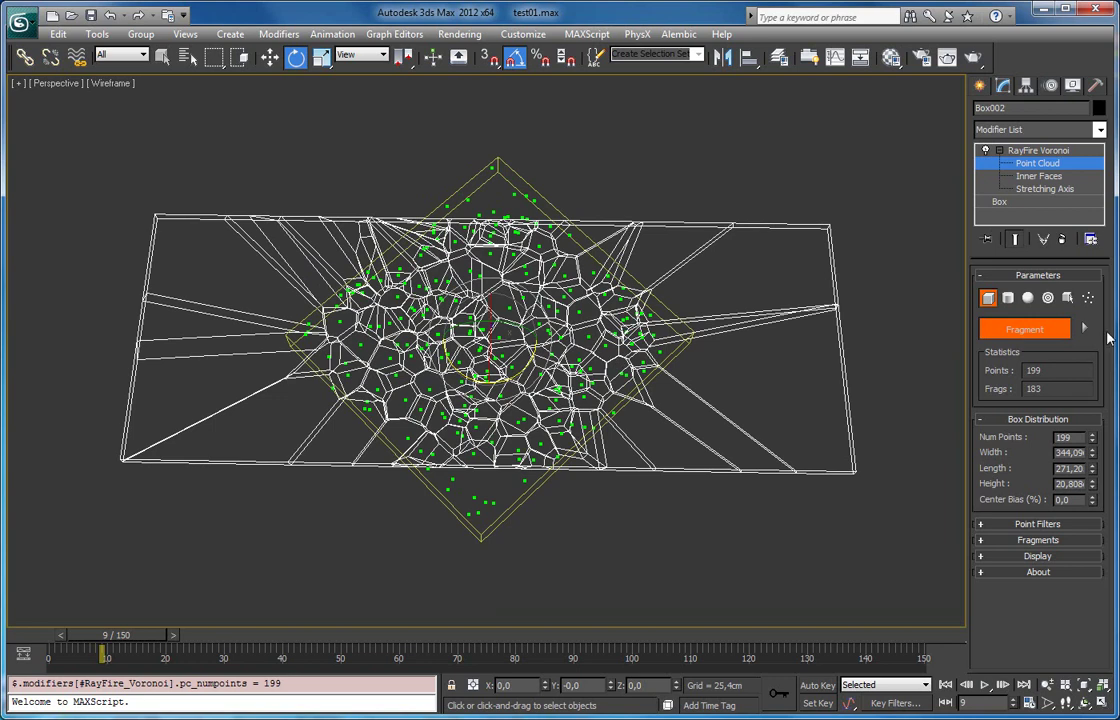
- Turn on interactive fragmenting and increase the number of points to 237
click(1086, 331)
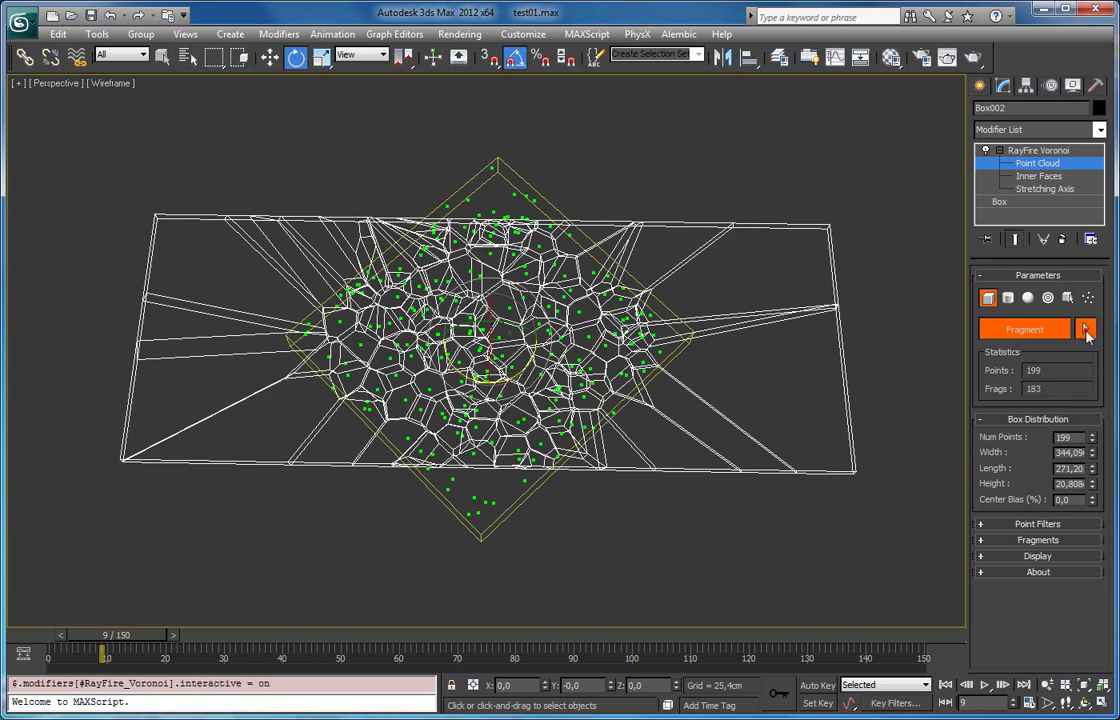
mouse_move(1094, 440)
mouse_down()
mouse_move(1092, 456)
mouse_move(1087, 428)
mouse_up()
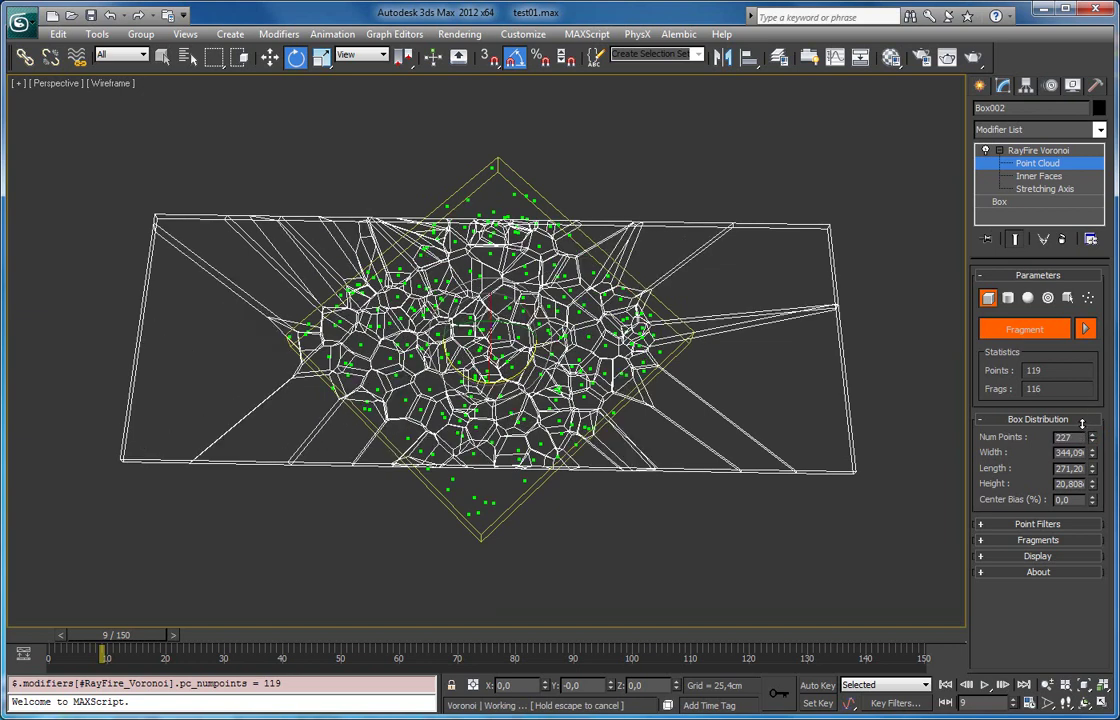
alt+middle_drag(750, 356, 750, 336)
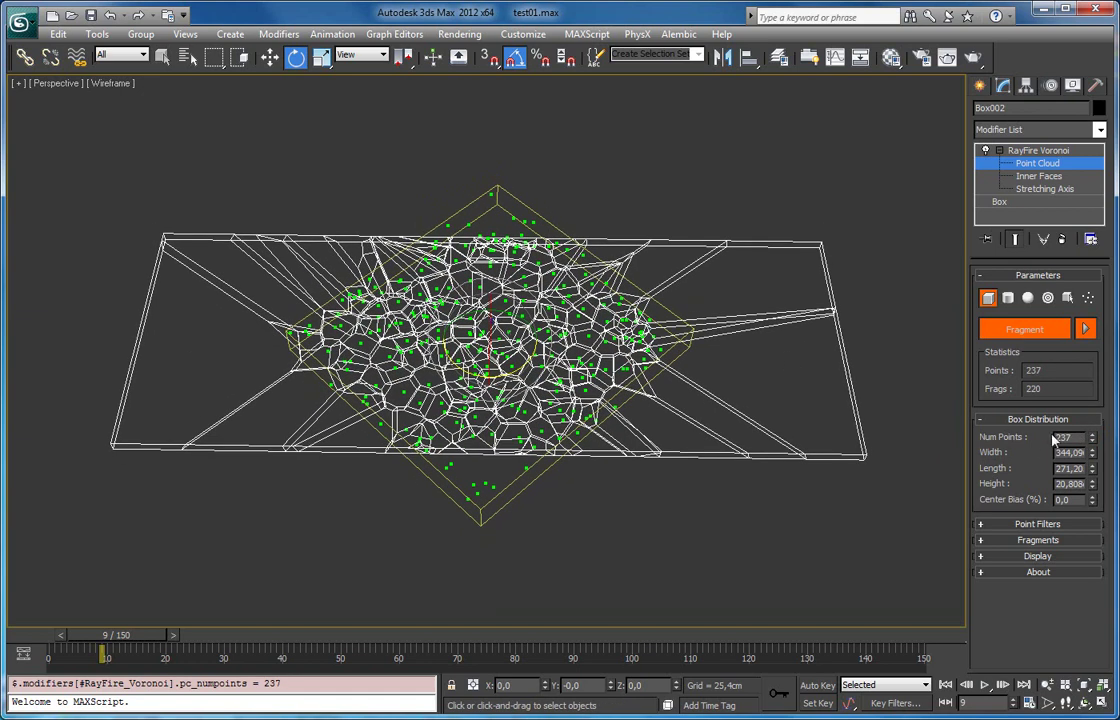
- Set the box distribution's center bias to 44% and compare the fragments in shaded and wireframe display
double_click(1082, 499)
scroll(700, 372, up, 3)
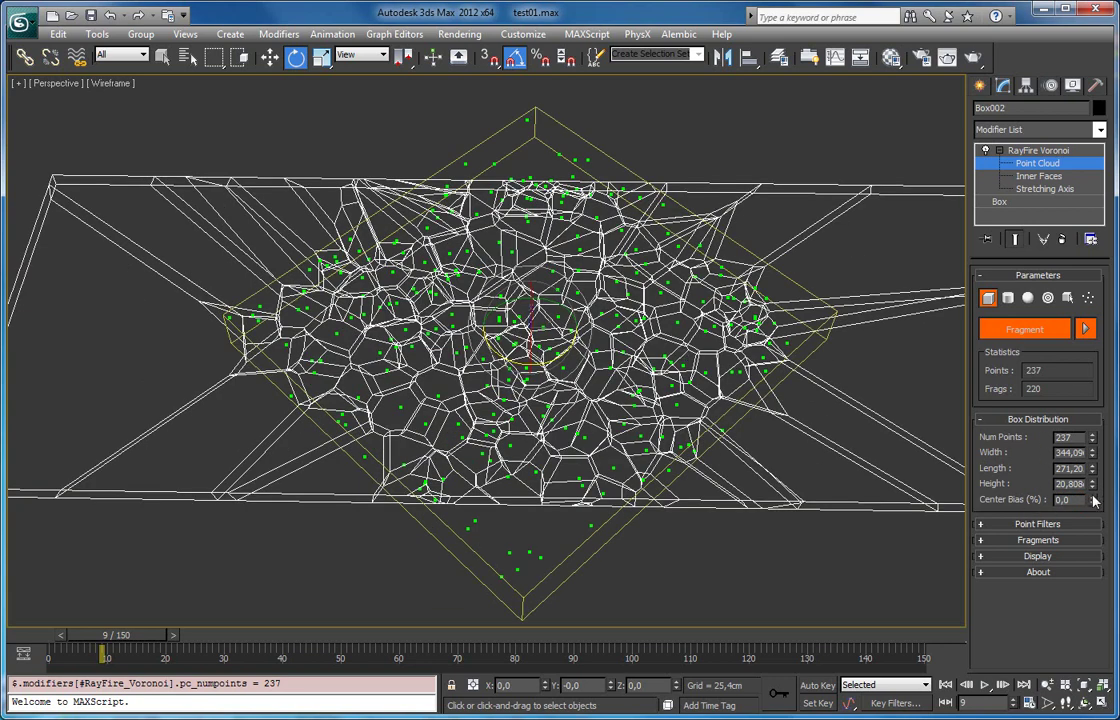
drag(1094, 502, 1088, 475)
mouse_move(628, 306)
alt+middle_down()
mouse_move(569, 329)
mouse_move(512, 320)
mouse_move(537, 327)
mouse_move(532, 300)
mouse_move(532, 312)
alt+middle_up()
key(F3)
alt+middle_drag(489, 242, 507, 237)
key(F3)
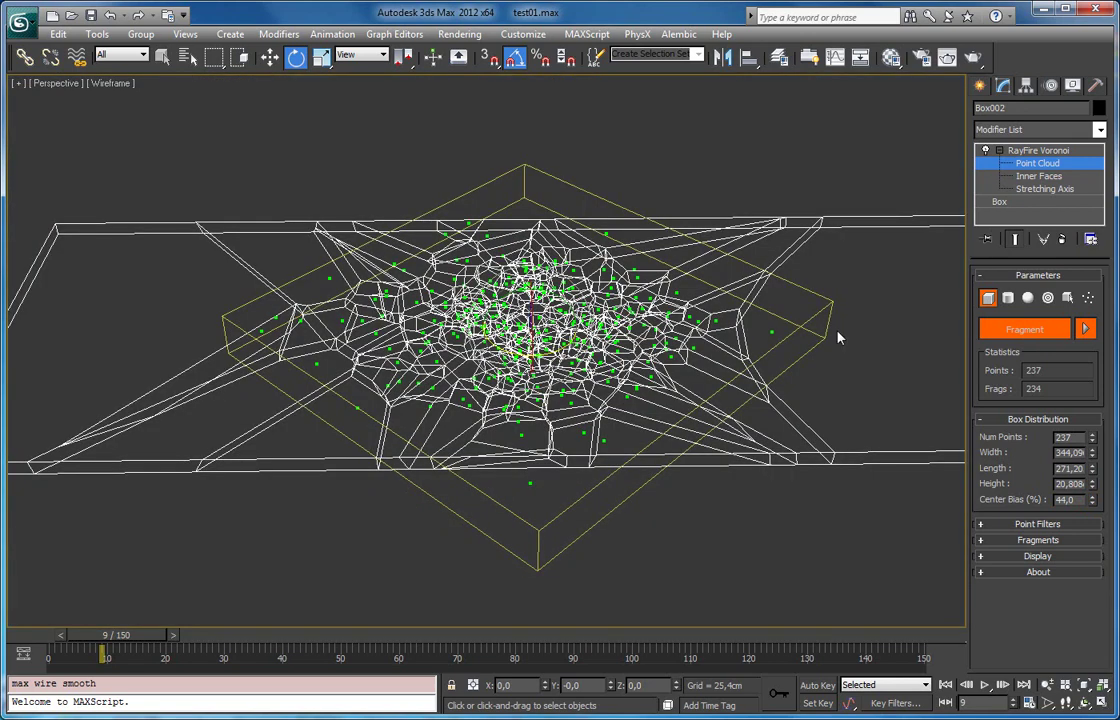
- Raise the box distribution's center bias to 100% and inspect the fragments in shaded display
drag(1092, 499, 1093, 430)
mouse_move(887, 365)
alt+middle_down()
mouse_move(700, 357)
mouse_move(580, 290)
mouse_move(545, 290)
mouse_move(543, 319)
alt+middle_up()
key(F3)
scroll(545, 290, down, 4)
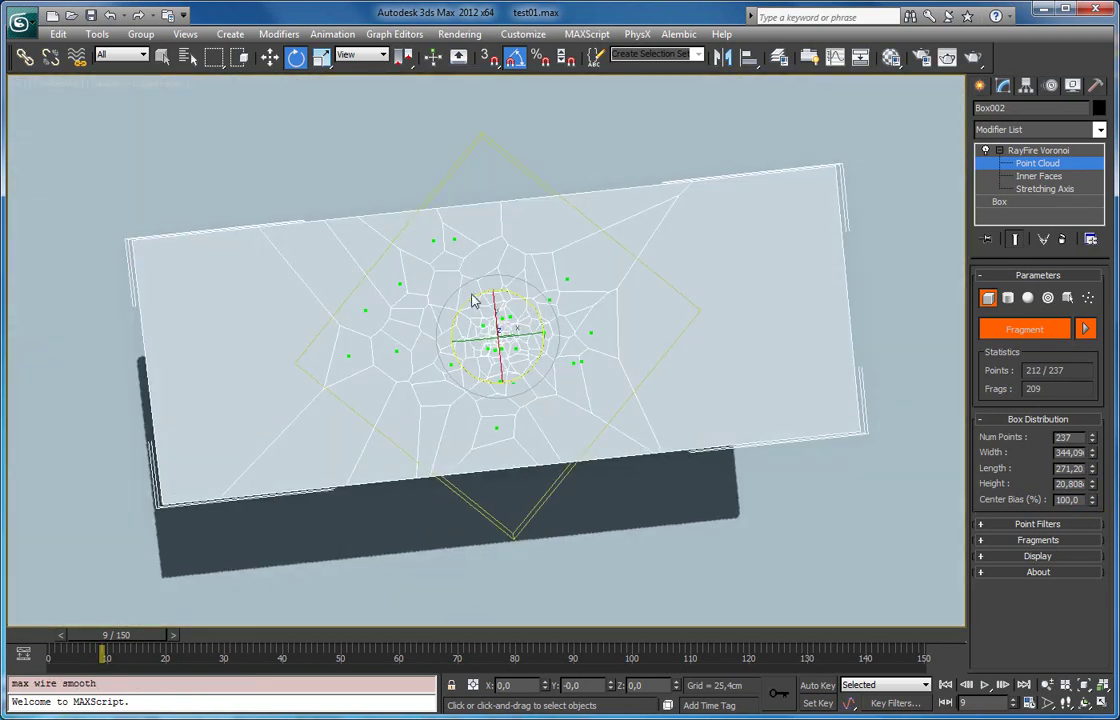
scroll(495, 335, up, 3)
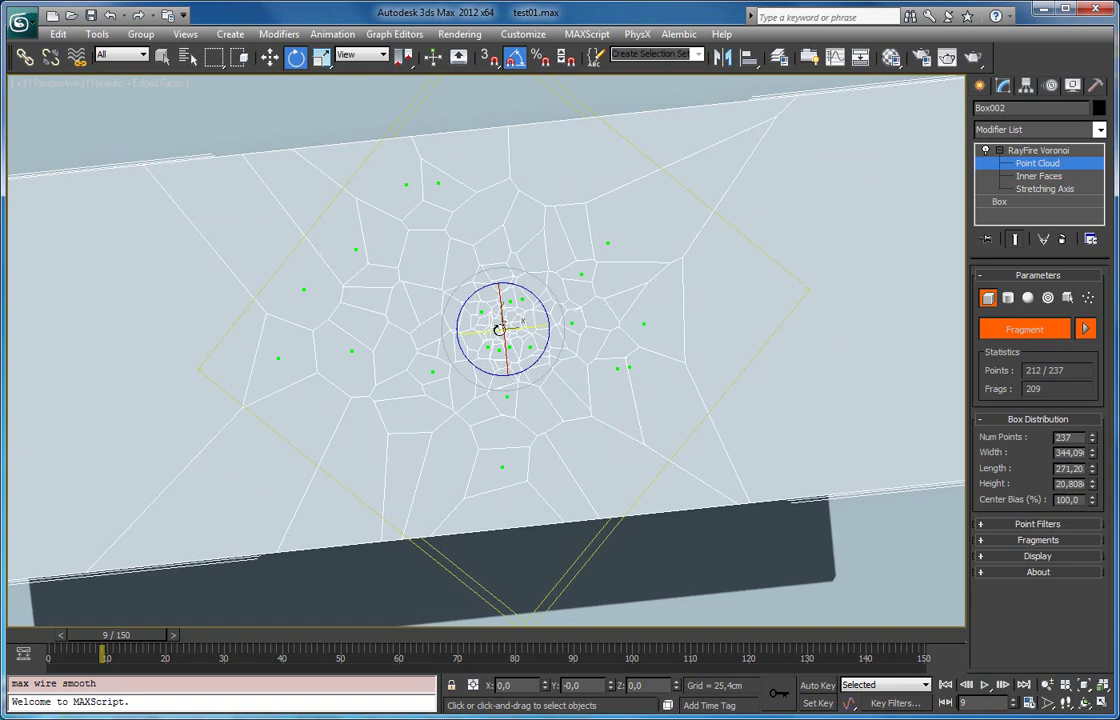
- Move the point cloud gizmo off-centre along the length of the slab
key(w)
drag(540, 321, 660, 312)
key(e)
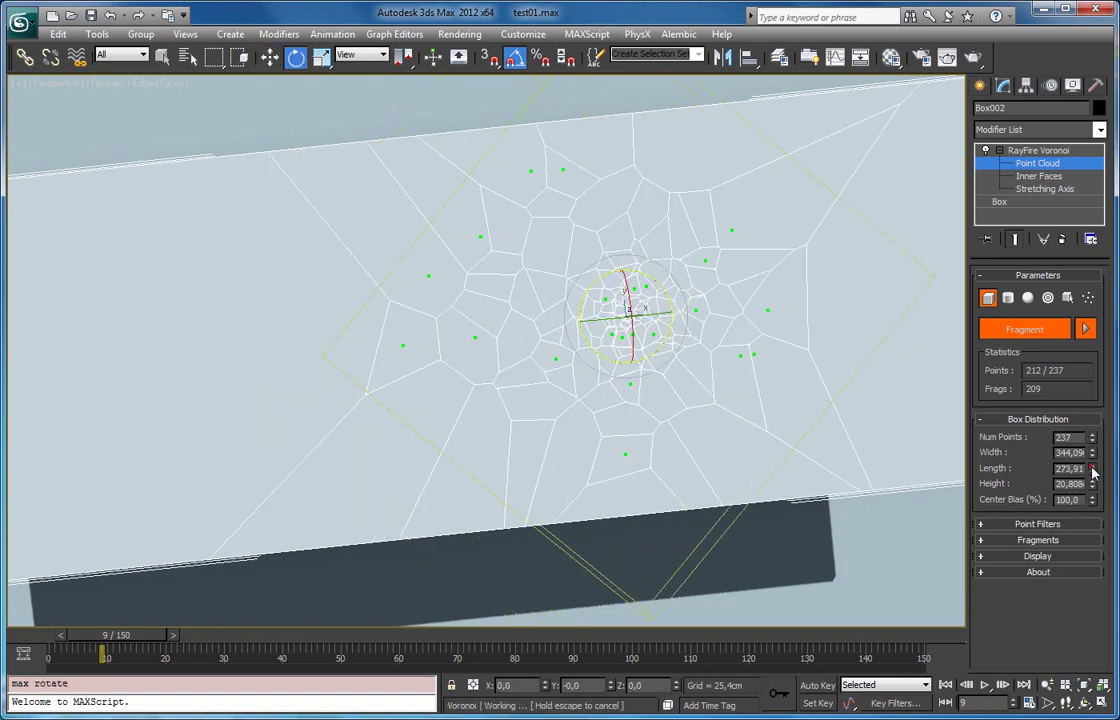
- Enlarge the box point cloud to about 547.11 cm wide and 558.68 cm long, and rotate it roughly parallel to the slab
drag(1092, 467, 1092, 399)
alt+middle_drag(735, 385, 693, 314)
scroll(693, 314, down, 2)
key(e)
drag(582, 410, 632, 367)
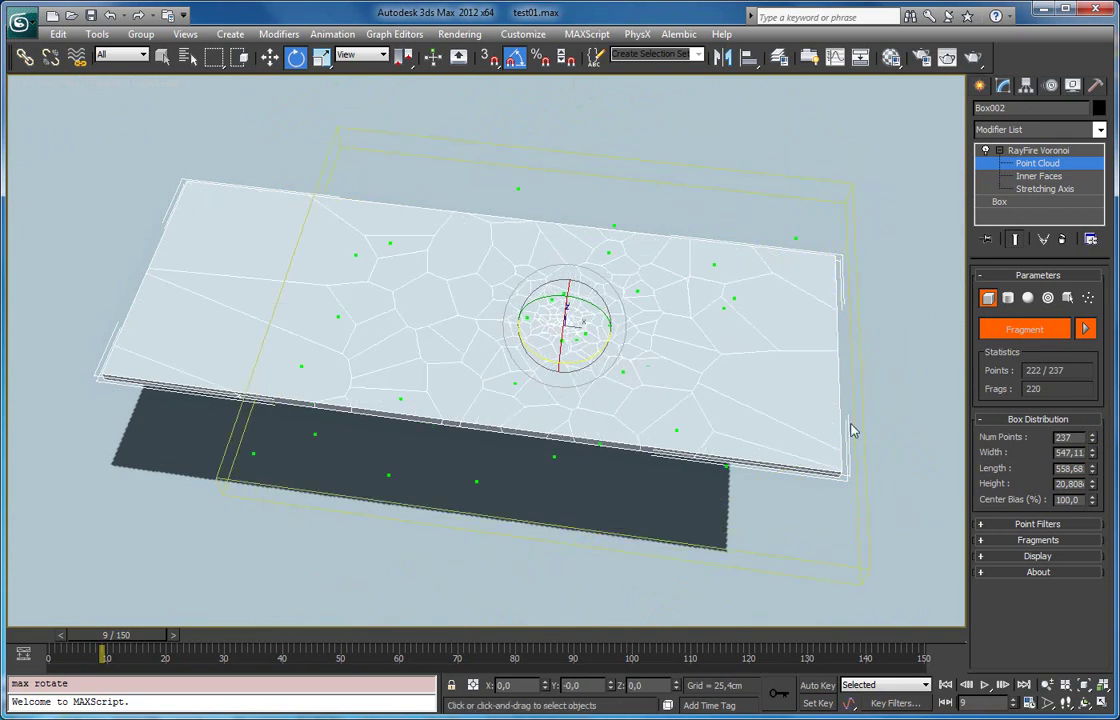
alt+middle_drag(824, 372, 590, 270)
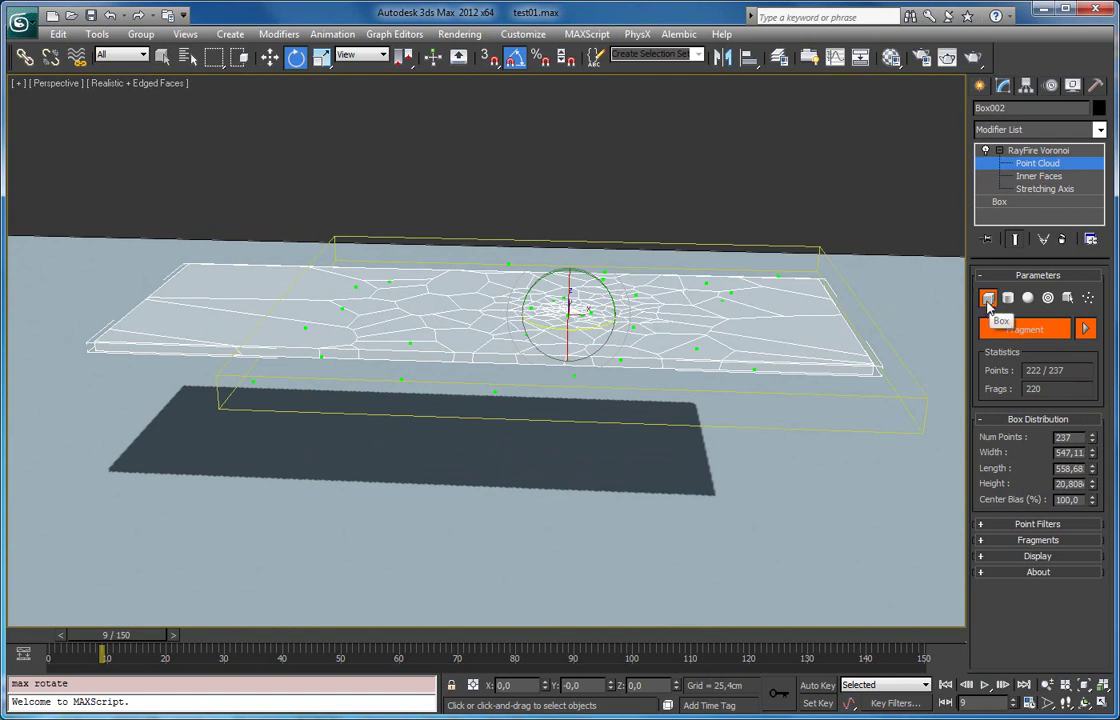
- Reset the box point cloud gizmo to fit the slab and check the fragments in wireframe
right_click(989, 302)
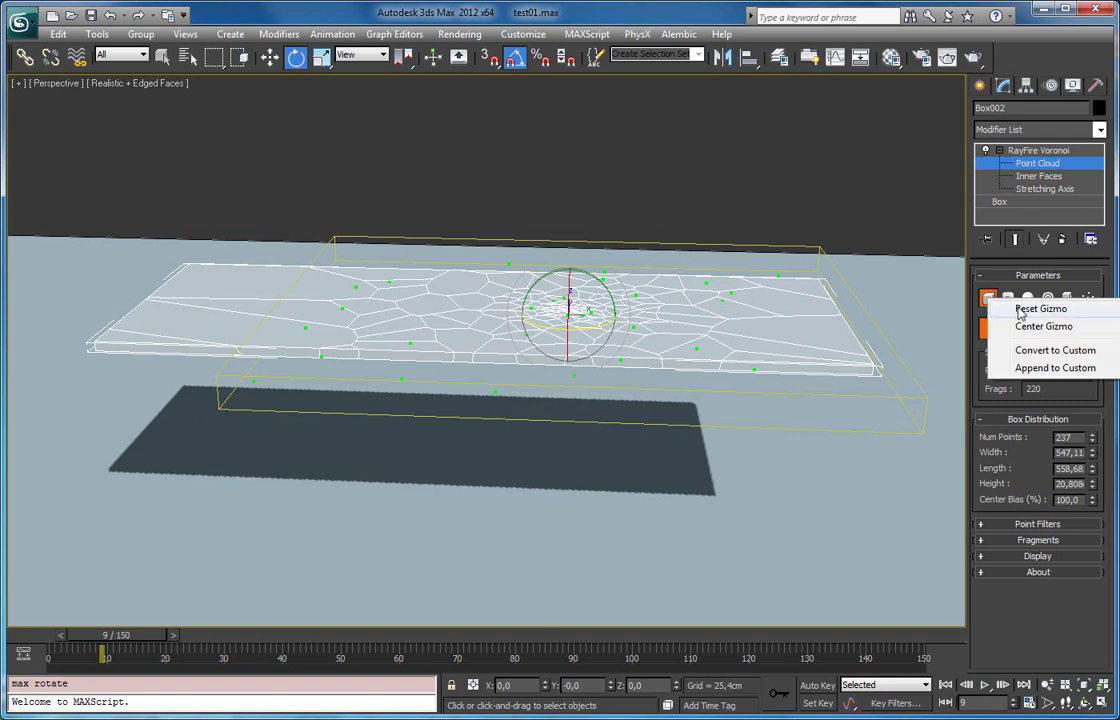
click(1066, 316)
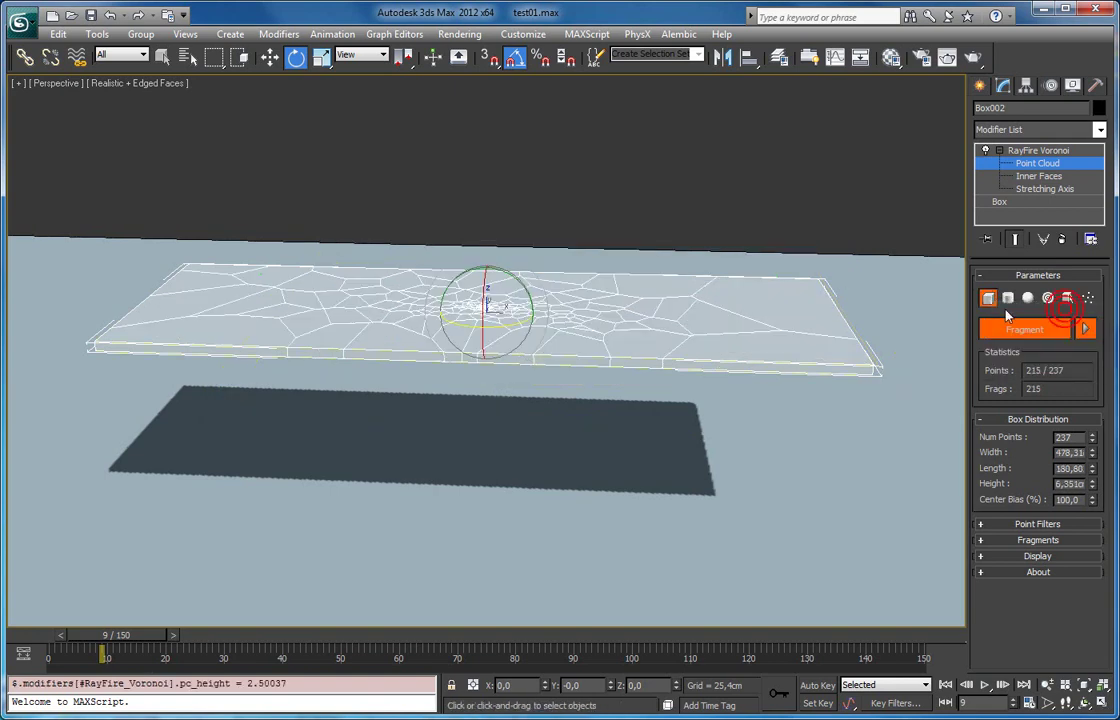
mouse_move(878, 292)
alt+middle_down()
mouse_move(783, 330)
mouse_move(592, 302)
mouse_move(553, 360)
mouse_move(533, 352)
alt+middle_up()
key(F3)
alt+middle_drag(511, 300, 509, 236)
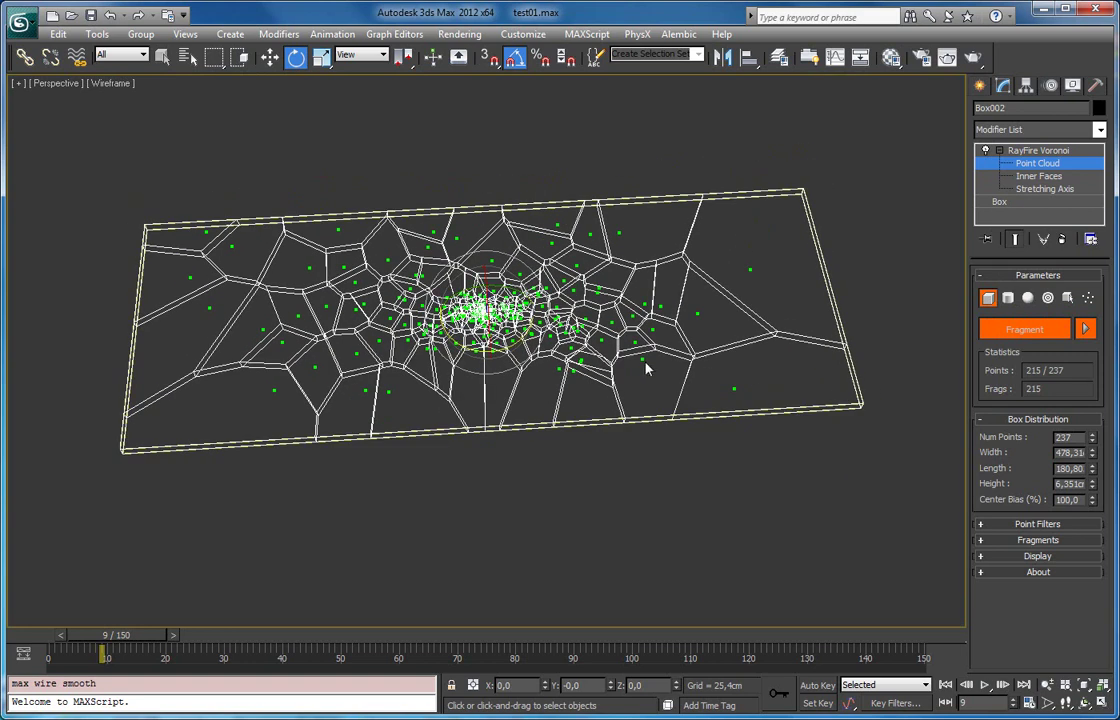
- Set the box distribution's center bias to 0%
alt+middle_drag(615, 354, 570, 350)
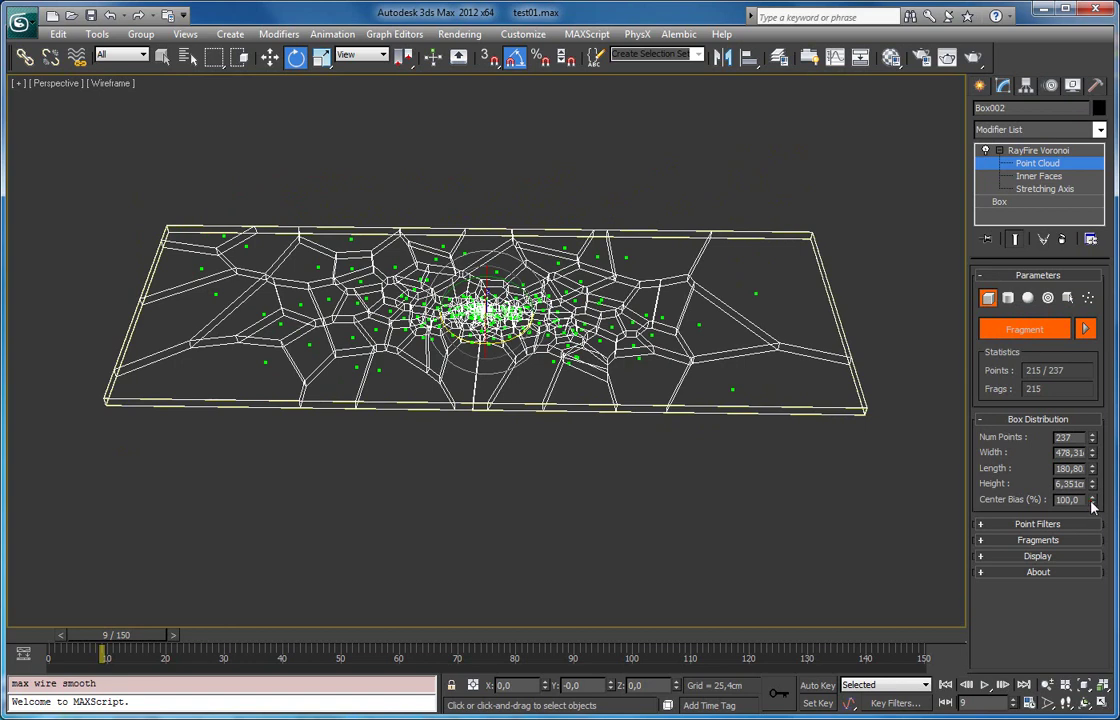
drag(1092, 507, 1082, 590)
alt+middle_drag(672, 306, 704, 368)
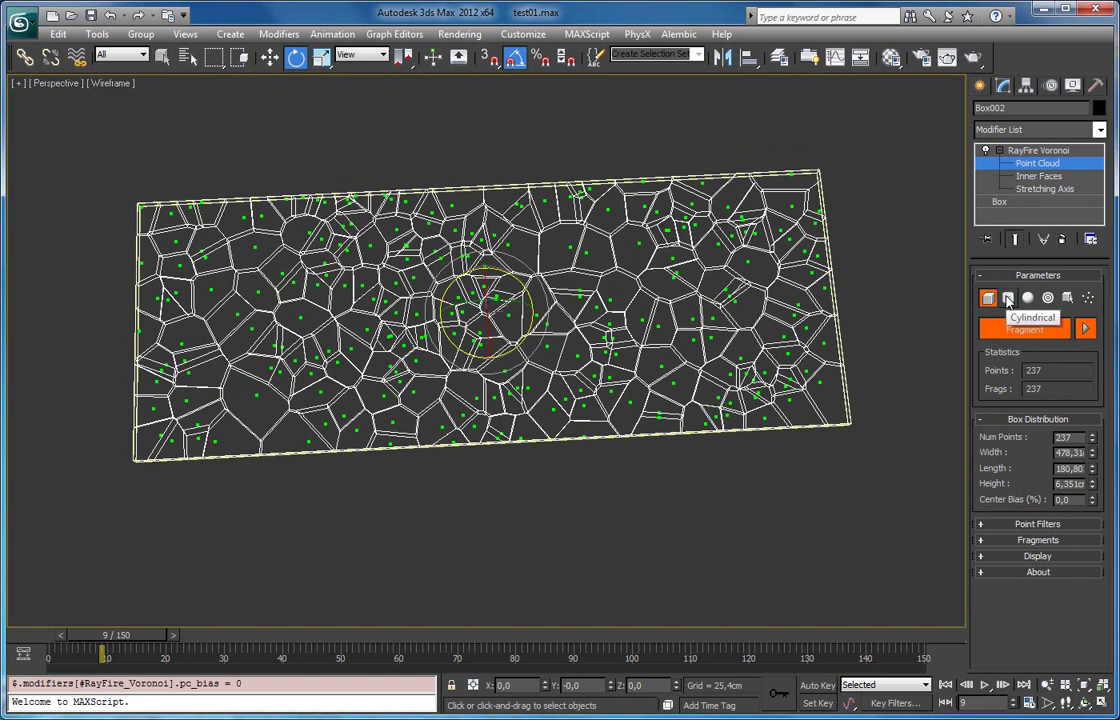
- Switch to the cylindrical distribution with 201 points, a radius of about 157.84 cm and a height of about 24.8 cm
click(1008, 299)
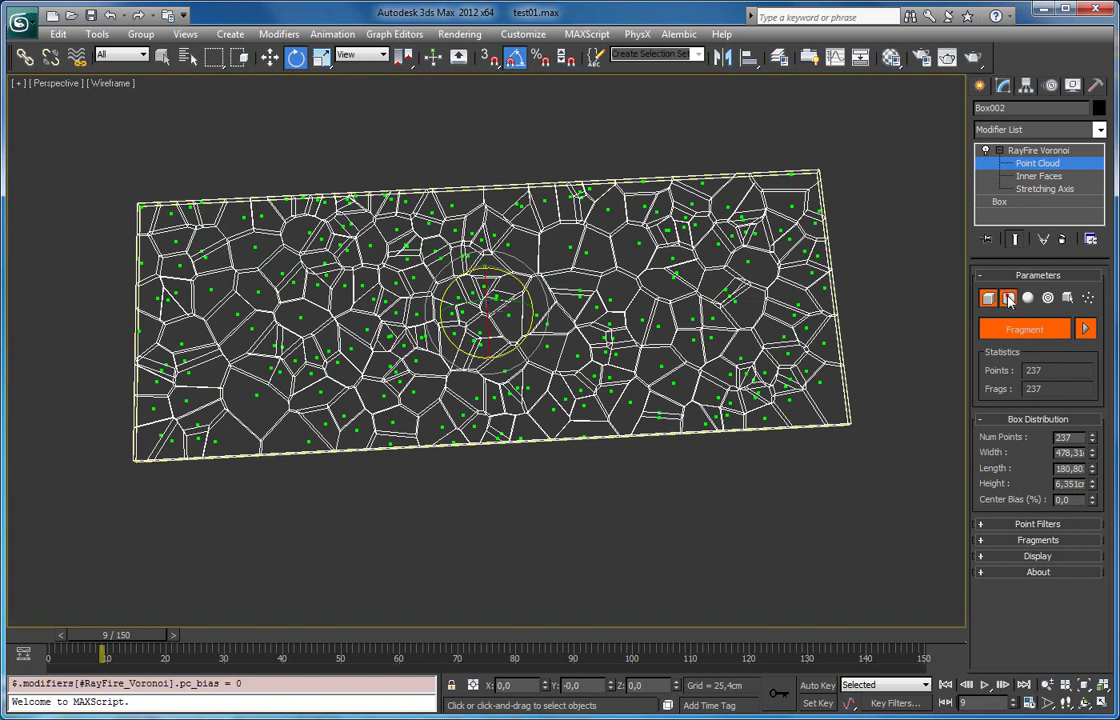
scroll(597, 271, down, 3)
alt+middle_drag(596, 271, 580, 305)
drag(1092, 441, 1072, 342)
key(e)
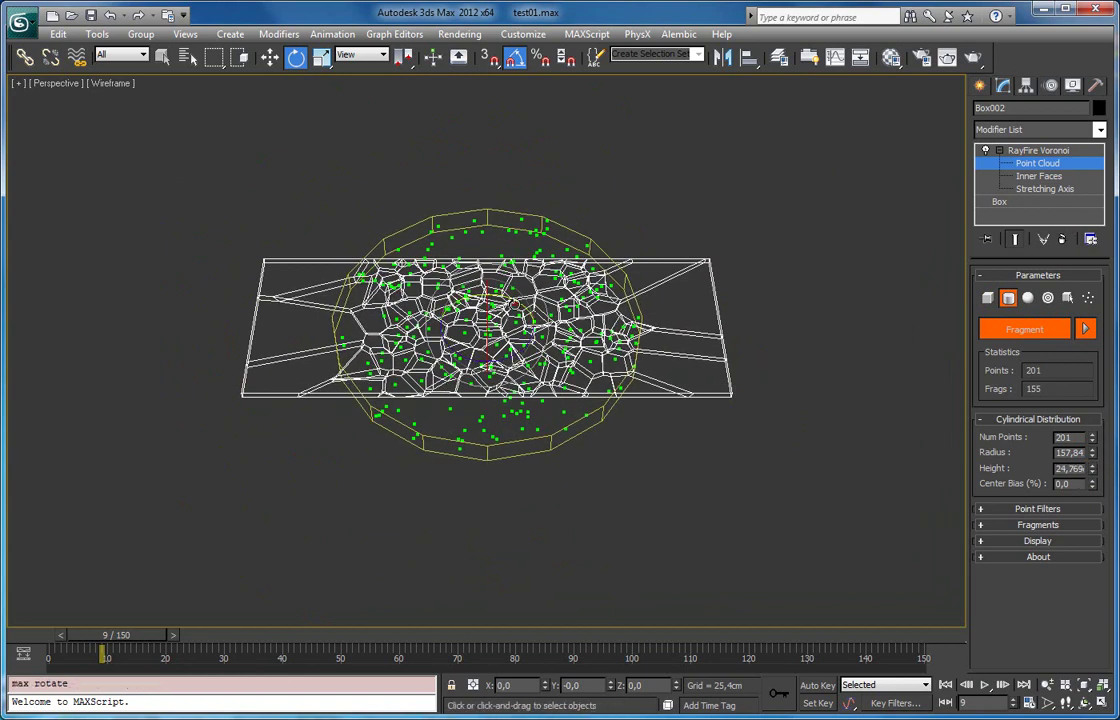
- Rotate the cylindrical point cloud to lie along the slab, reduce its radius to 80.5 cm and stretch its height to about 424.53 cm
drag(451, 265, 433, 296)
alt+middle_drag(433, 296, 779, 306)
drag(1093, 456, 855, 210)
alt+middle_drag(855, 210, 736, 330)
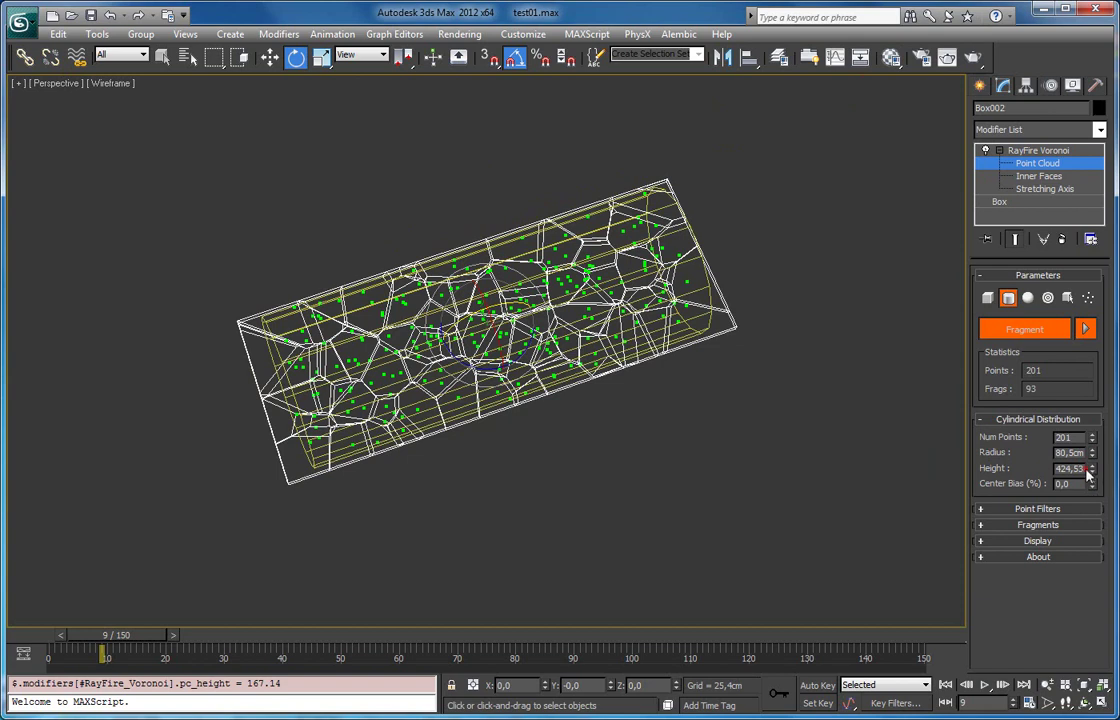
- Extend the cylindrical cloud's height to about 475.5 cm, raise its points to 864 and show the slab shaded
drag(1093, 478, 1069, 169)
mouse_move(588, 300)
alt+middle_down()
mouse_move(695, 215)
mouse_move(585, 299)
alt+middle_up()
key(F3)
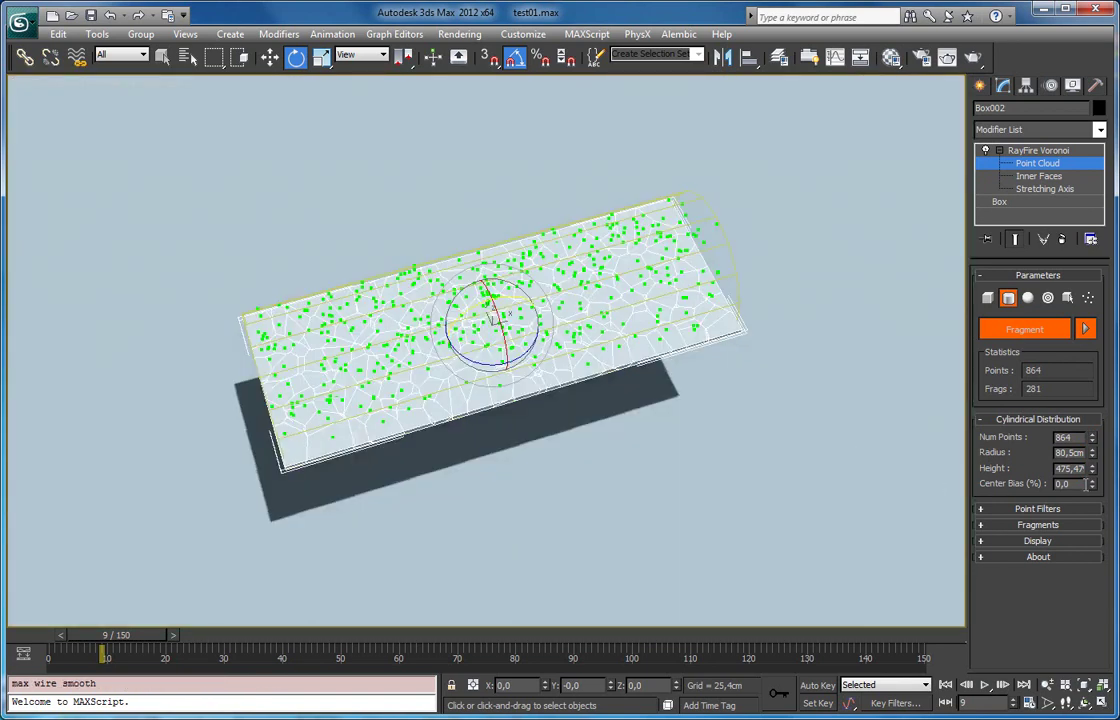
- Raise the cylindrical distribution's center bias to 100% and inspect the fragments along the cylinder's axis
drag(1091, 487, 1082, 414)
alt+middle_drag(465, 347, 576, 263)
alt+middle_drag(510, 382, 527, 348)
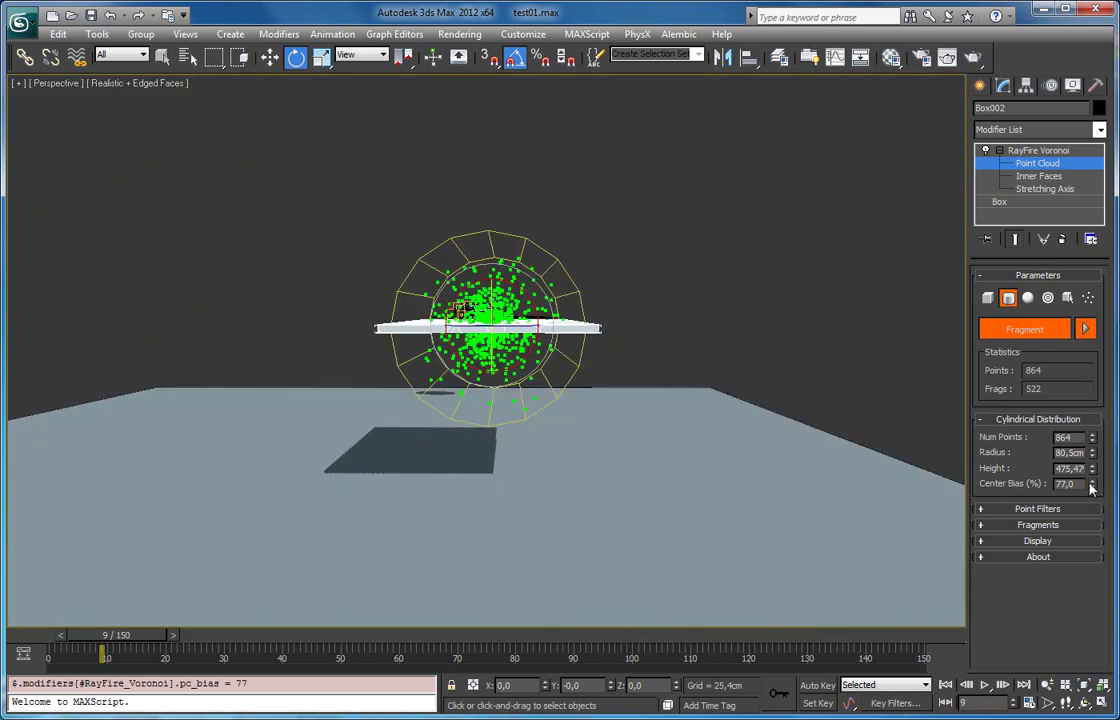
drag(1091, 487, 1090, 452)
alt+middle_drag(552, 325, 487, 414)
scroll(512, 348, up, 4)
alt+middle_drag(512, 348, 473, 411)
middle_drag(598, 358, 593, 327)
scroll(621, 425, down, 3)
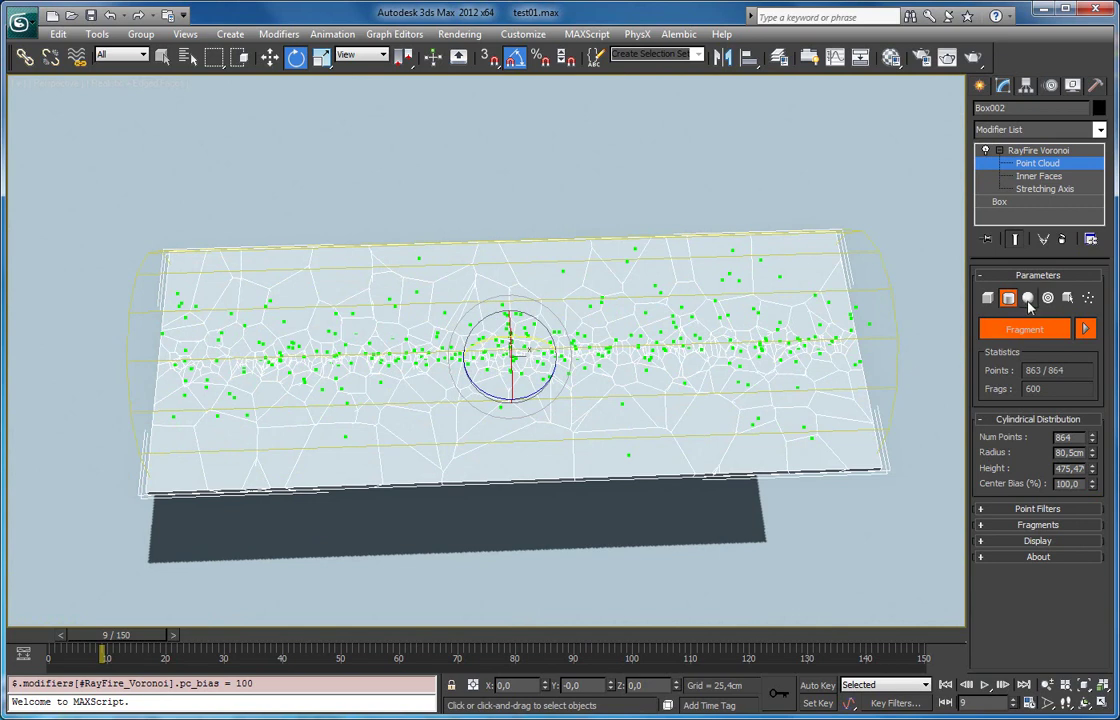
- Switch the point cloud to the spherical distribution
click(1028, 298)
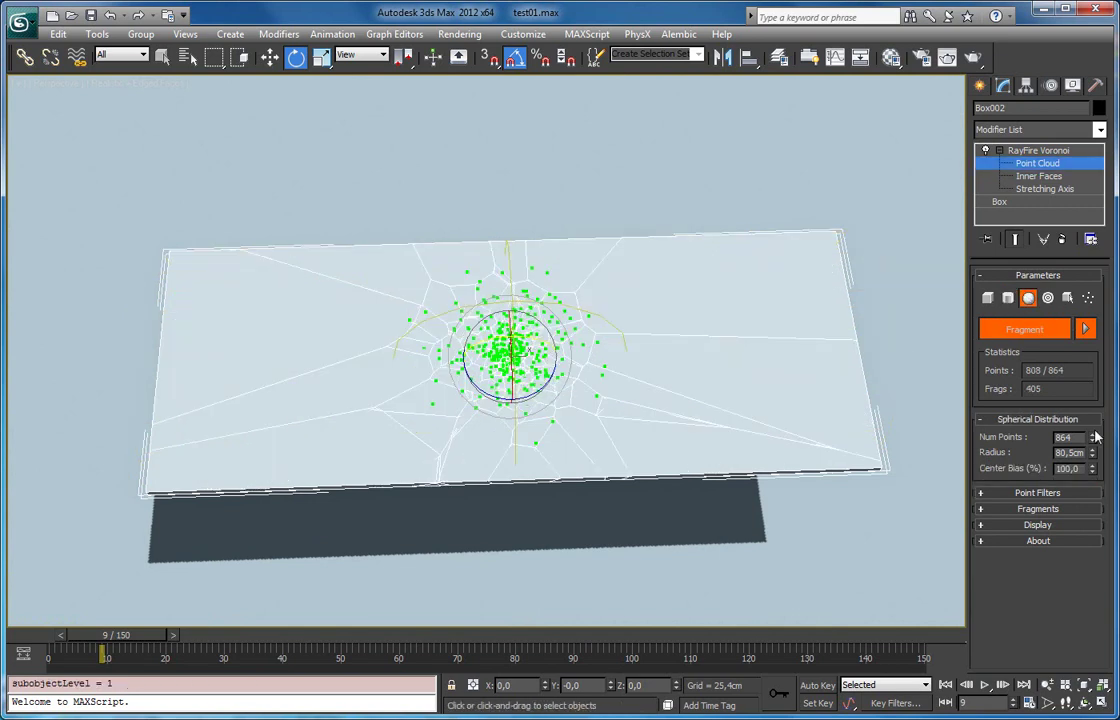
alt+middle_drag(710, 438, 1018, 450)
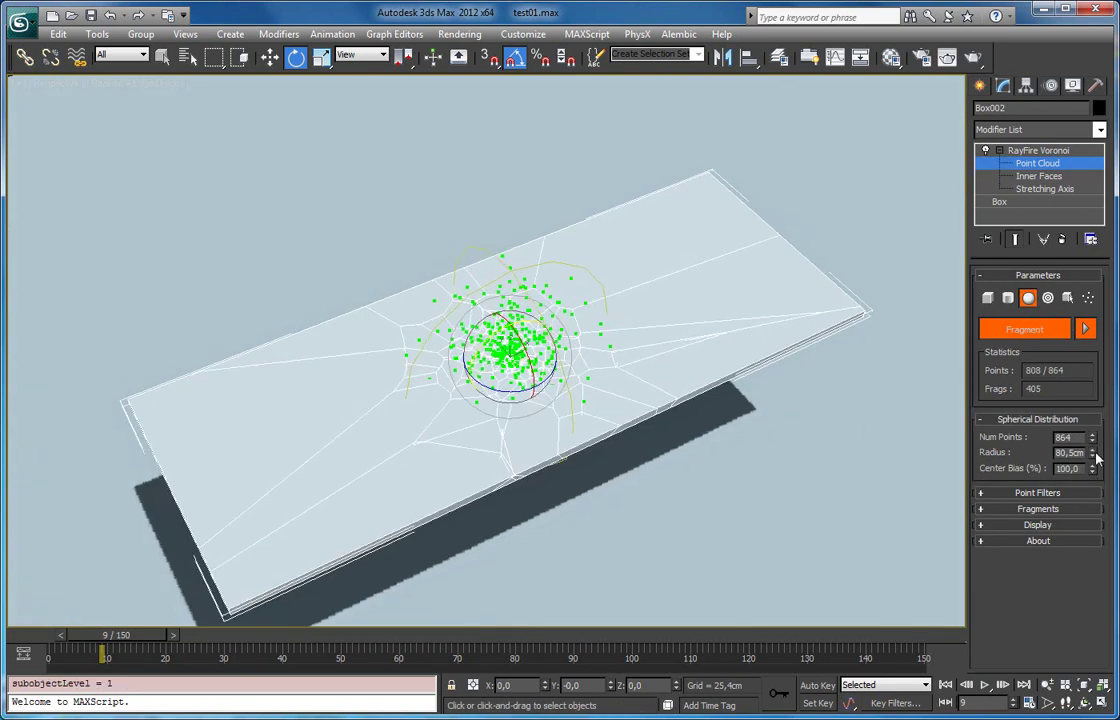
- Enlarge the spherical point cloud's radius to about 130.4 cm and set its center bias to 69%
drag(1093, 456, 1099, 398)
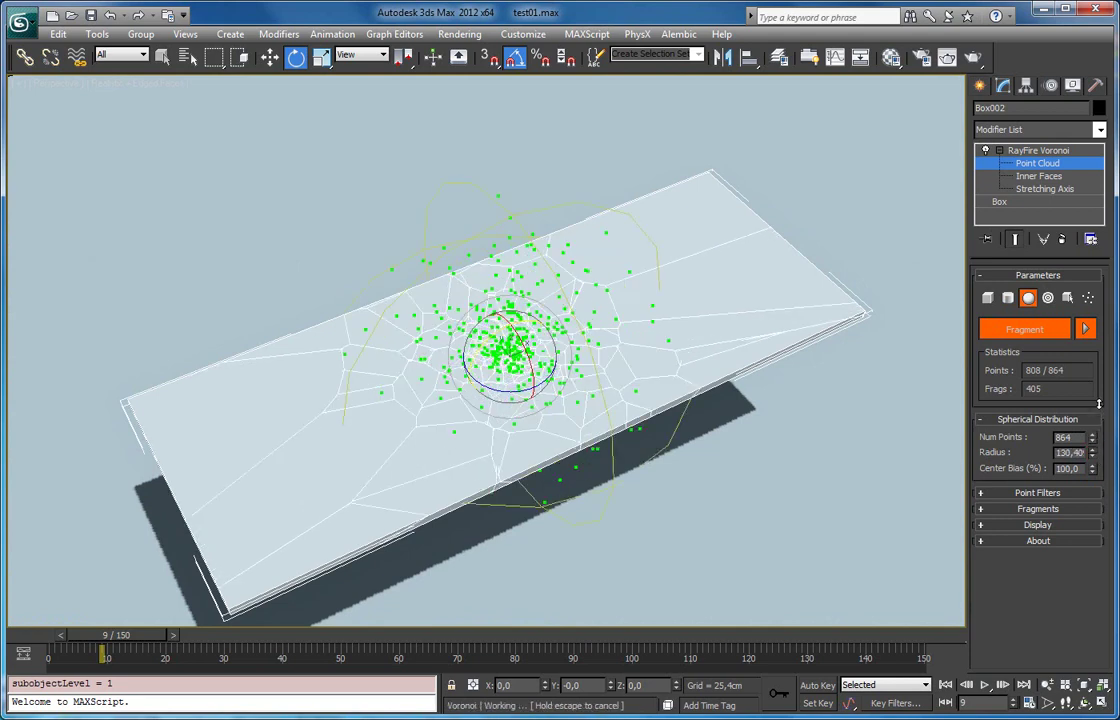
right_click(1094, 470)
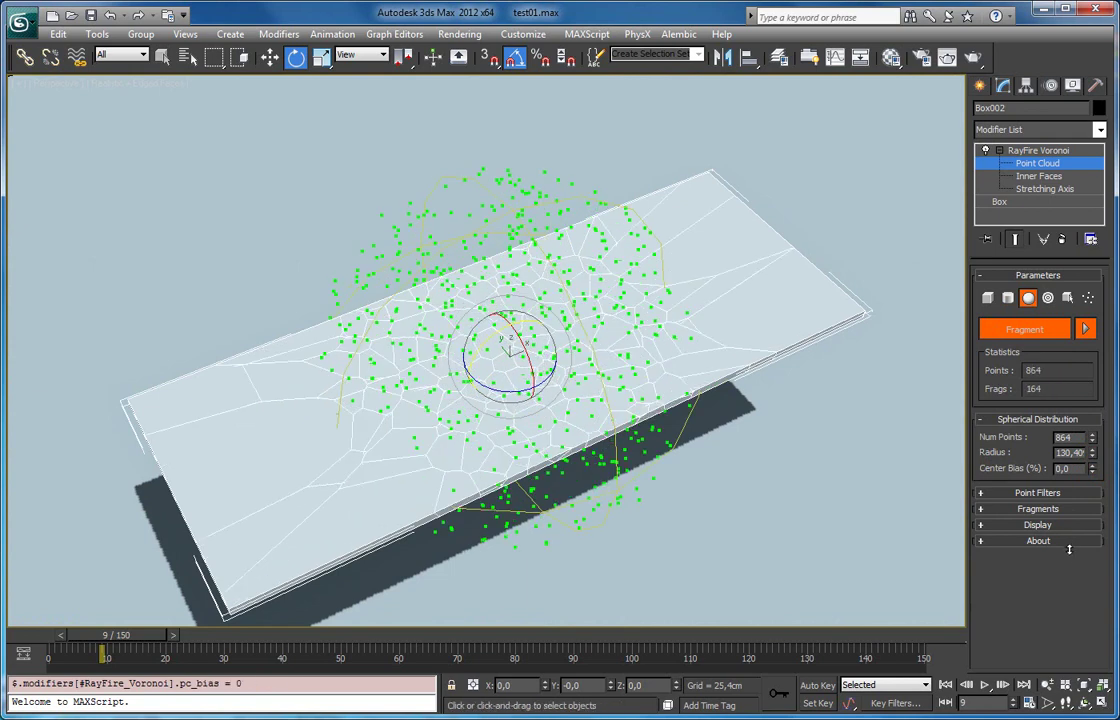
drag(1072, 528, 1072, 502)
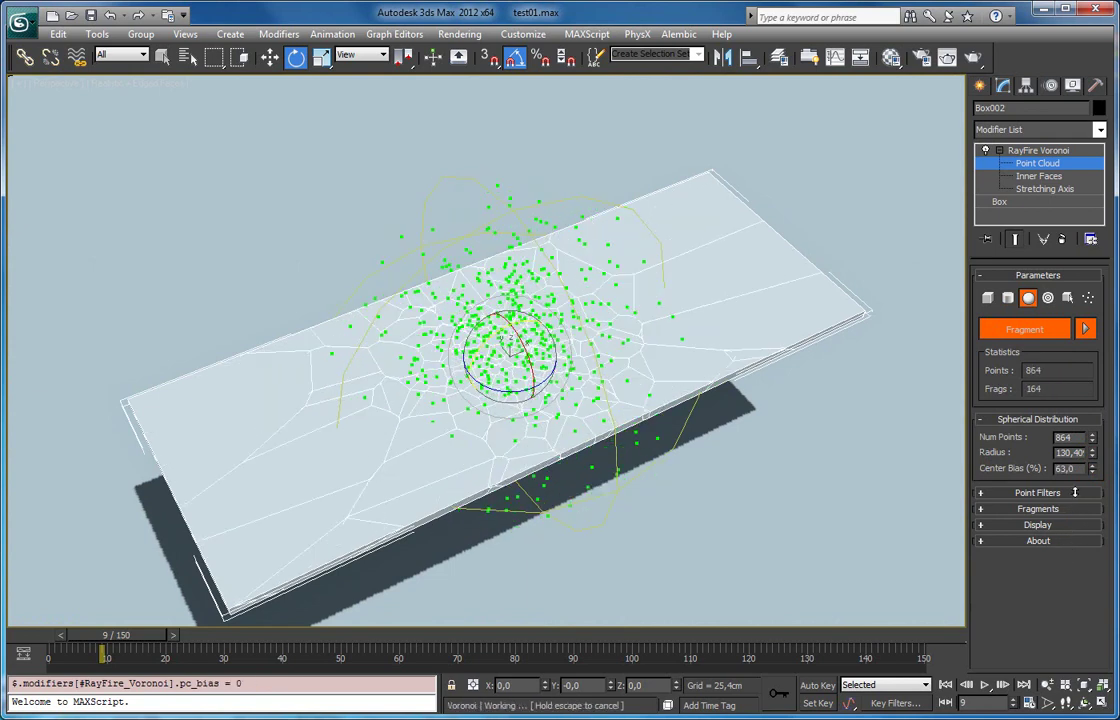
drag(1075, 492, 1075, 488)
- Move the spherical point cloud along the X axis towards one end of the slab
alt+middle_drag(645, 460, 533, 355)
key(w)
drag(539, 357, 381, 357)
alt+middle_drag(414, 286, 418, 356)
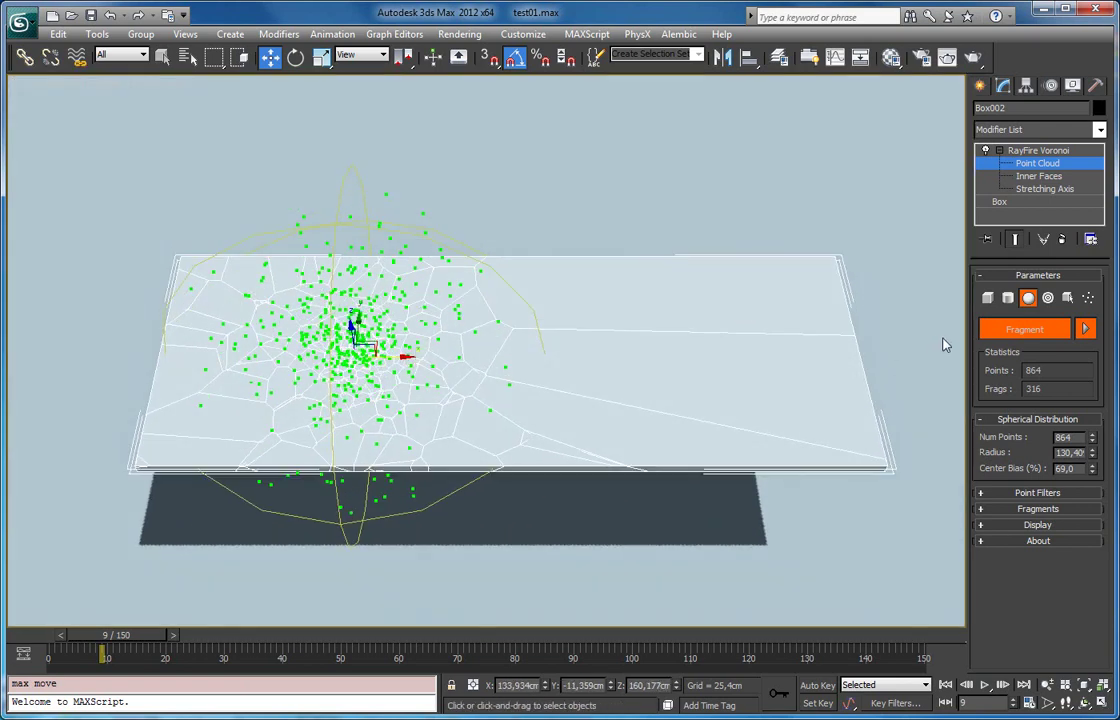
- Switch the point cloud to the radial distribution and rotate it to lie flat in the slab's plane
click(1048, 299)
alt+middle_drag(647, 309, 428, 319)
key(e)
drag(362, 318, 430, 331)
- Move the radial point cloud back towards the slab's middle and reduce its radius to about 119.97 cm
alt+middle_drag(412, 332, 960, 475)
key(w)
drag(979, 470, 1000, 427)
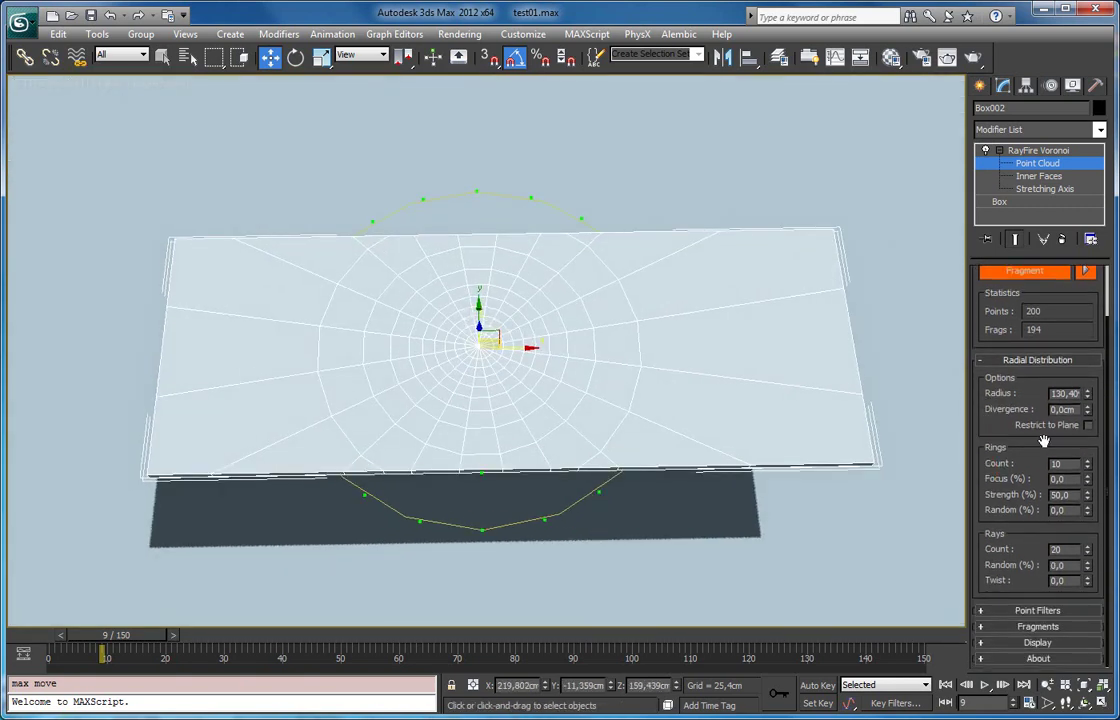
drag(1087, 393, 1083, 416)
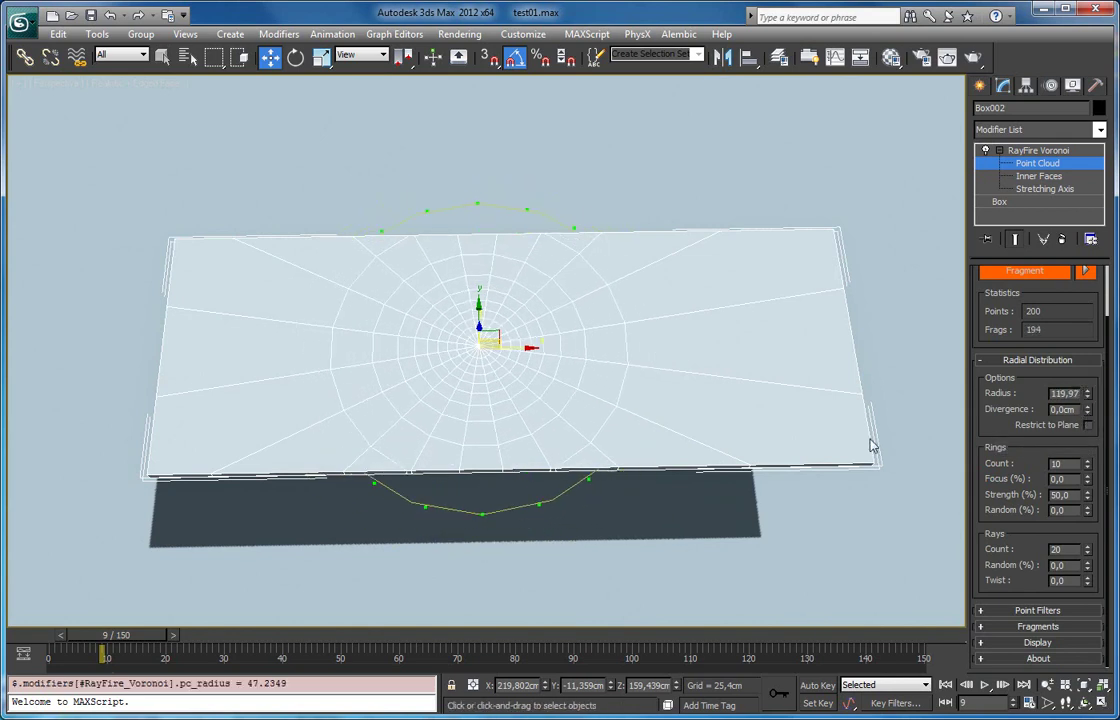
- Raise the radial distribution's divergence to about 8.661 cm and inspect the scattered points in wireframe from several angles
alt+middle_drag(690, 418, 607, 360)
scroll(607, 357, up, 2)
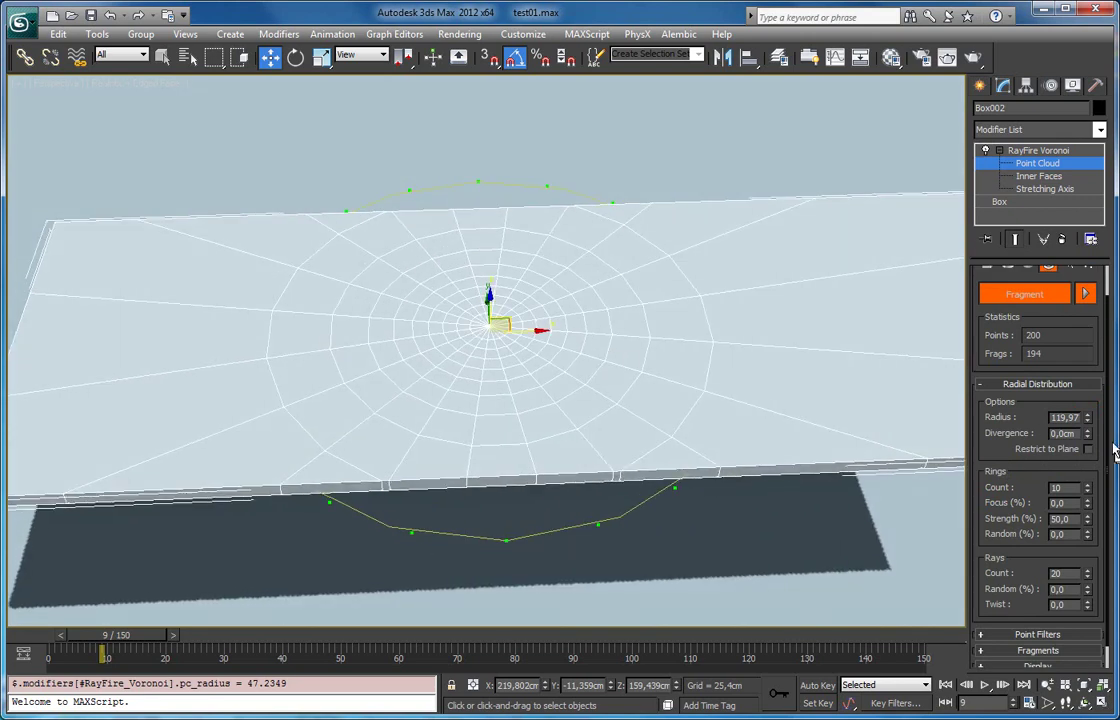
drag(1088, 433, 1073, 160)
key(F3)
alt+middle_drag(655, 312, 655, 360)
alt+middle_drag(548, 360, 637, 470)
alt+middle_drag(583, 399, 505, 350)
alt+middle_drag(517, 425, 472, 358)
alt+middle_drag(727, 436, 720, 392)
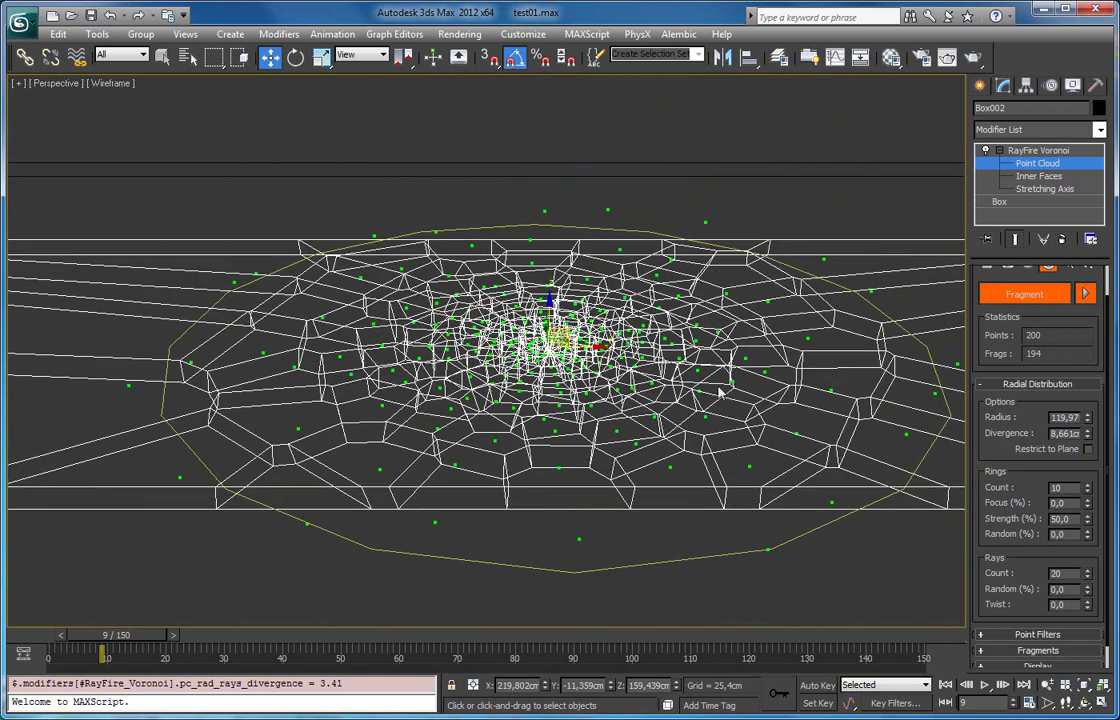
- Restrict the radial divergence to the plane, check the points from the side and return to shaded display
click(1088, 449)
middle_drag(675, 375, 660, 353)
mouse_move(716, 402)
alt+middle_down()
mouse_move(627, 395)
mouse_move(627, 427)
alt+middle_up()
key(F3)
alt+middle_drag(533, 438, 530, 393)
- Try a radial divergence of about 0.953 cm, then reset it to 0 and turn off Restrict to Plane
drag(1087, 433, 1087, 412)
drag(1078, 521, 1081, 482)
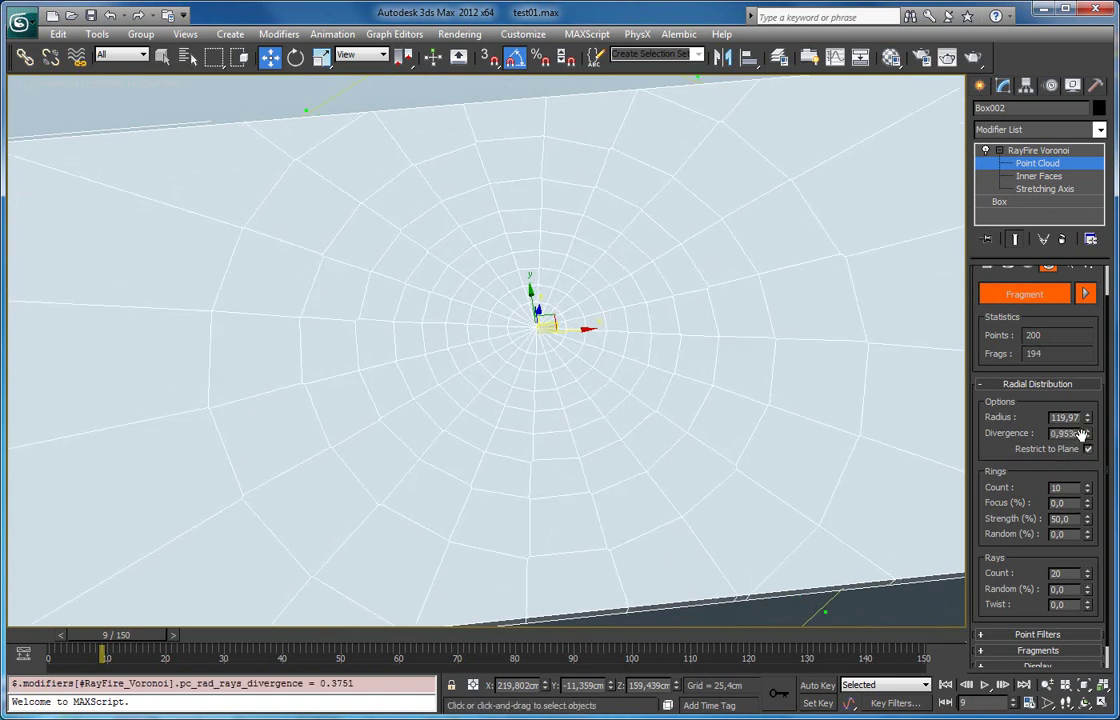
right_click(1087, 433)
click(1088, 449)
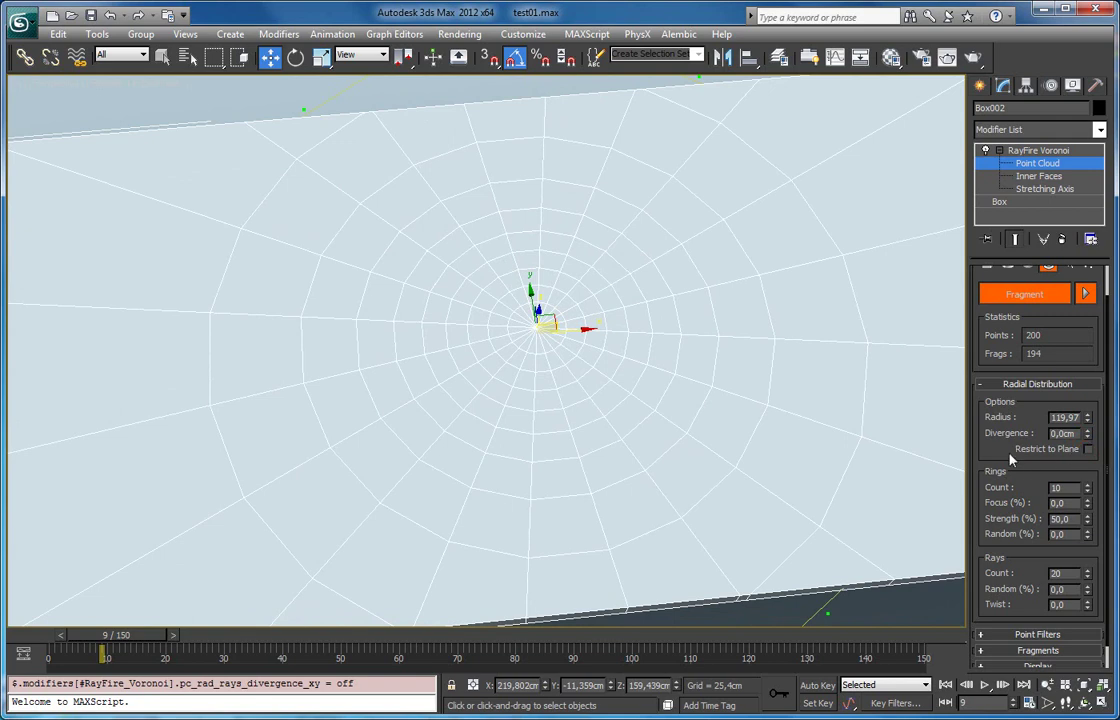
- Raise the radial distribution's ring count to 12
scroll(1075, 413, down, 1)
middle_drag(918, 469, 889, 471)
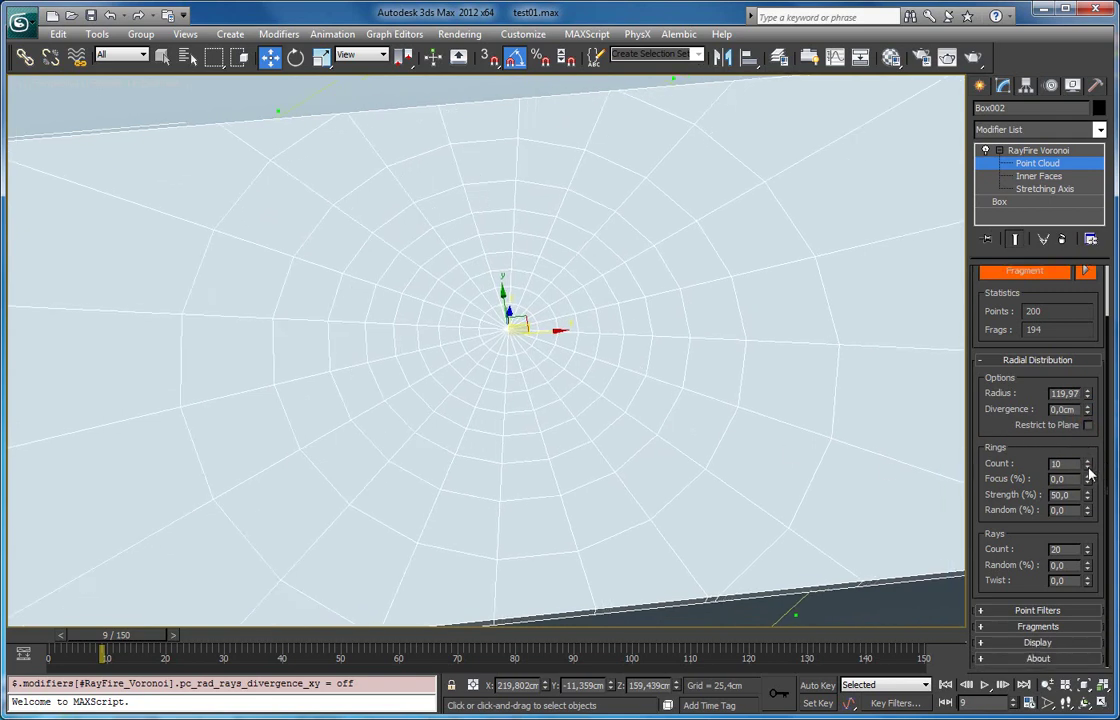
drag(1089, 468, 1080, 455)
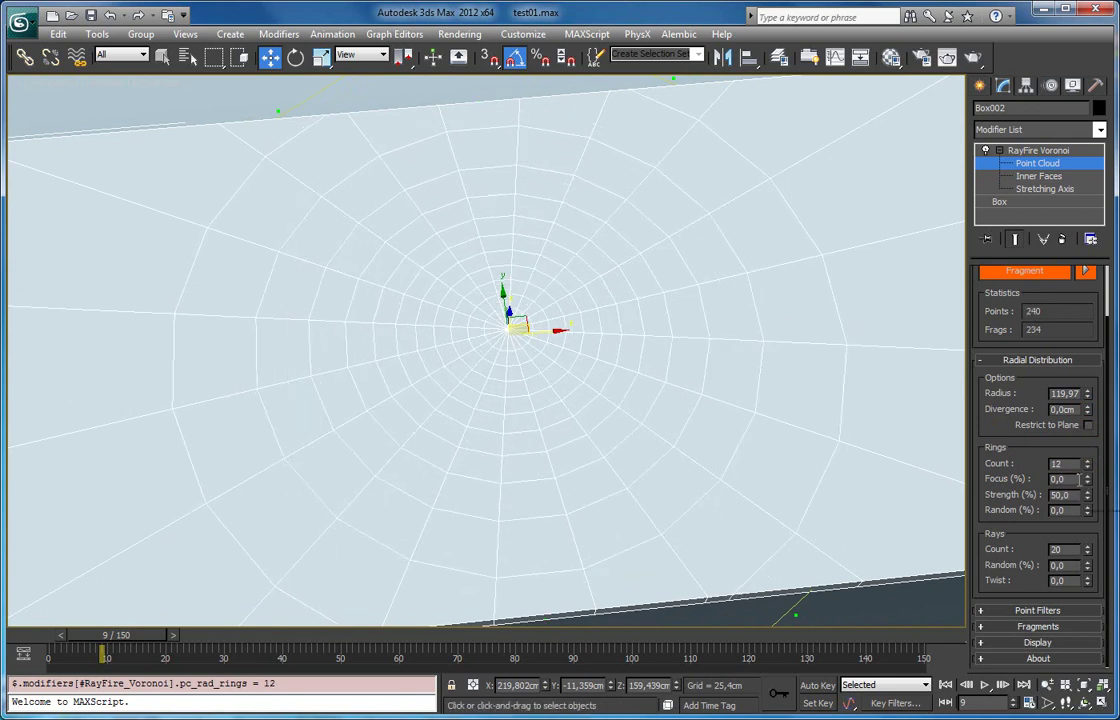
- Try ring strengths of 72% and 76% with the ring focus at 0%, then reset the strength to 0%
alt+middle_drag(524, 372, 630, 478)
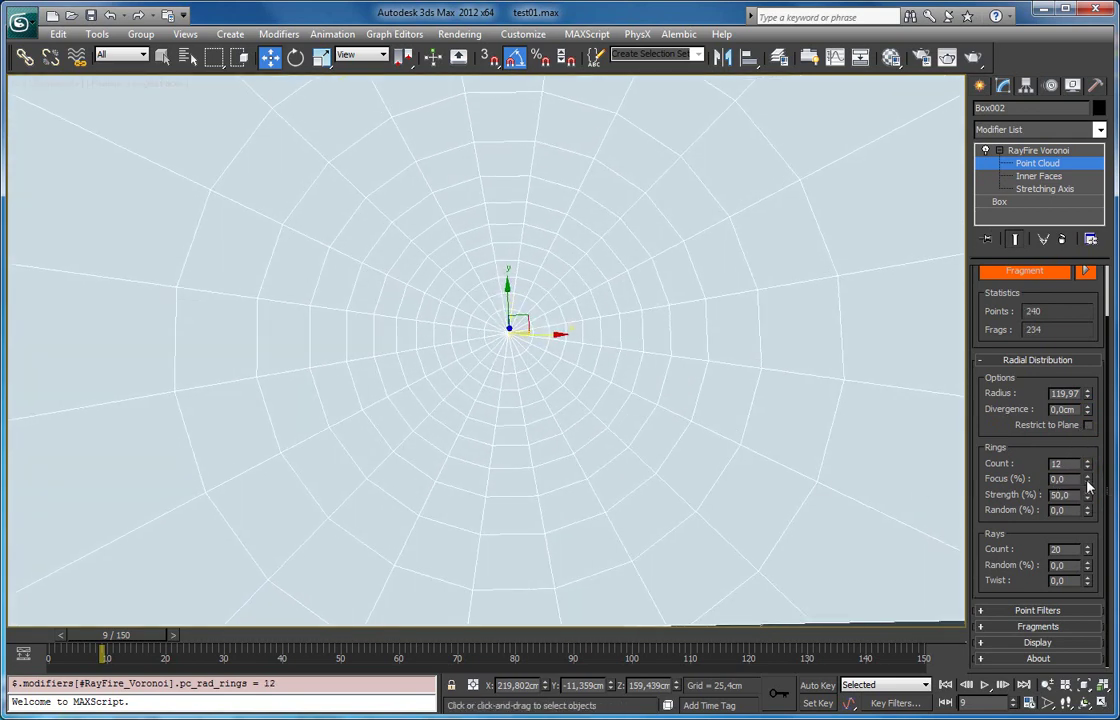
mouse_move(1087, 471)
mouse_down()
mouse_move(1077, 479)
mouse_move(1085, 436)
mouse_move(1075, 485)
mouse_up()
mouse_move(1087, 497)
mouse_down()
mouse_move(1075, 456)
mouse_move(1072, 479)
mouse_up()
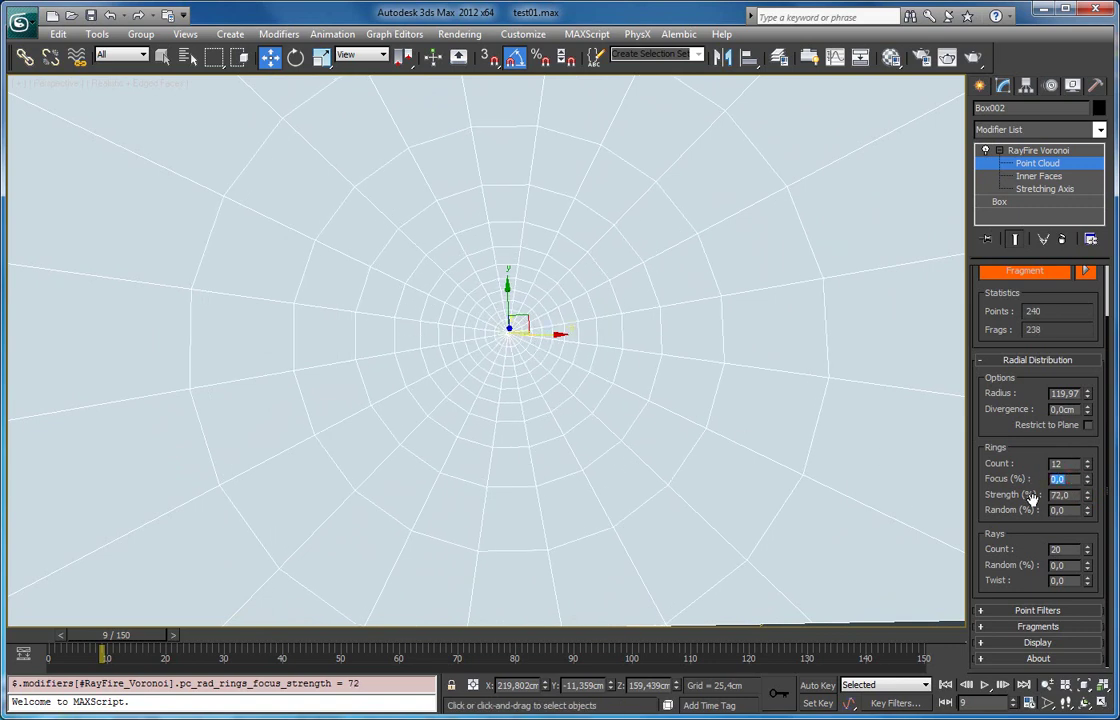
drag(1087, 500, 1087, 487)
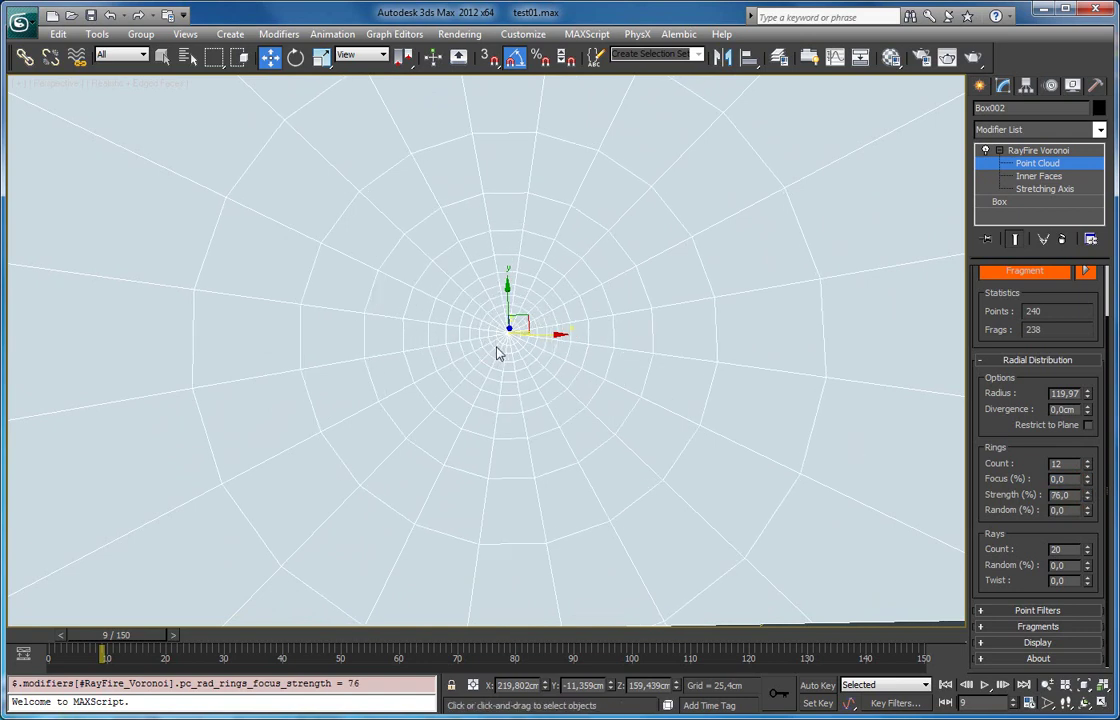
right_click(1088, 497)
- Try ring strengths of 62%, 60% and 90%, combining the 90% strength with ring focus values of 57% and 100%
alt+middle_drag(545, 374, 279, 320)
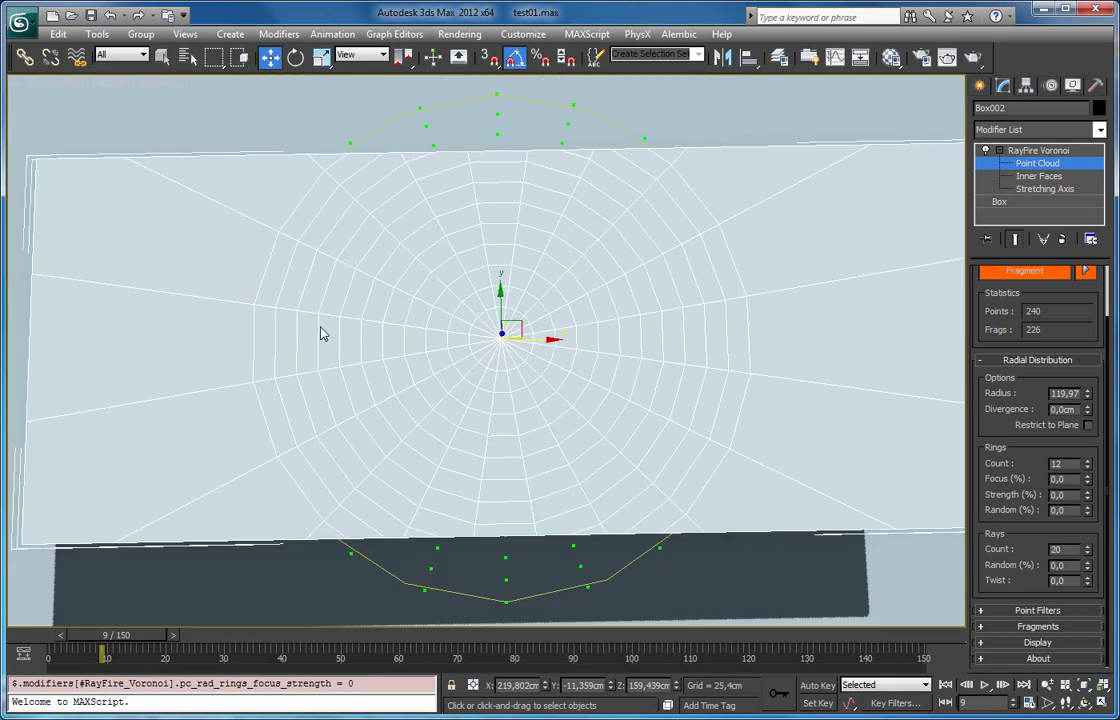
drag(1090, 497, 1090, 440)
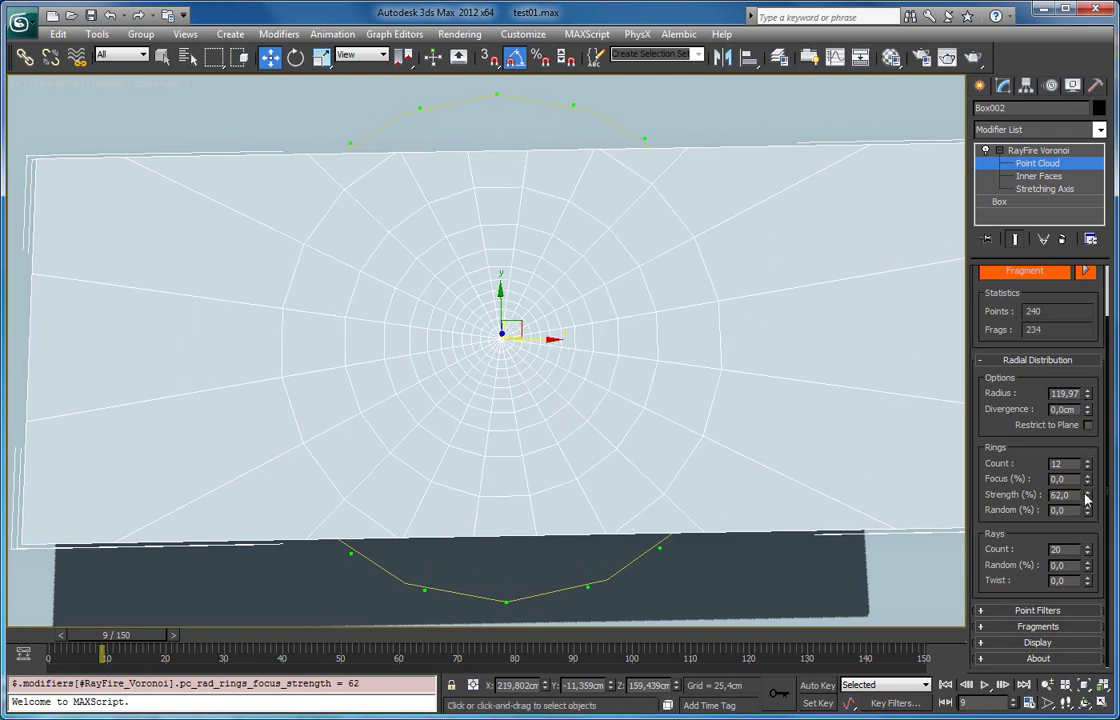
drag(1088, 500, 1074, 392)
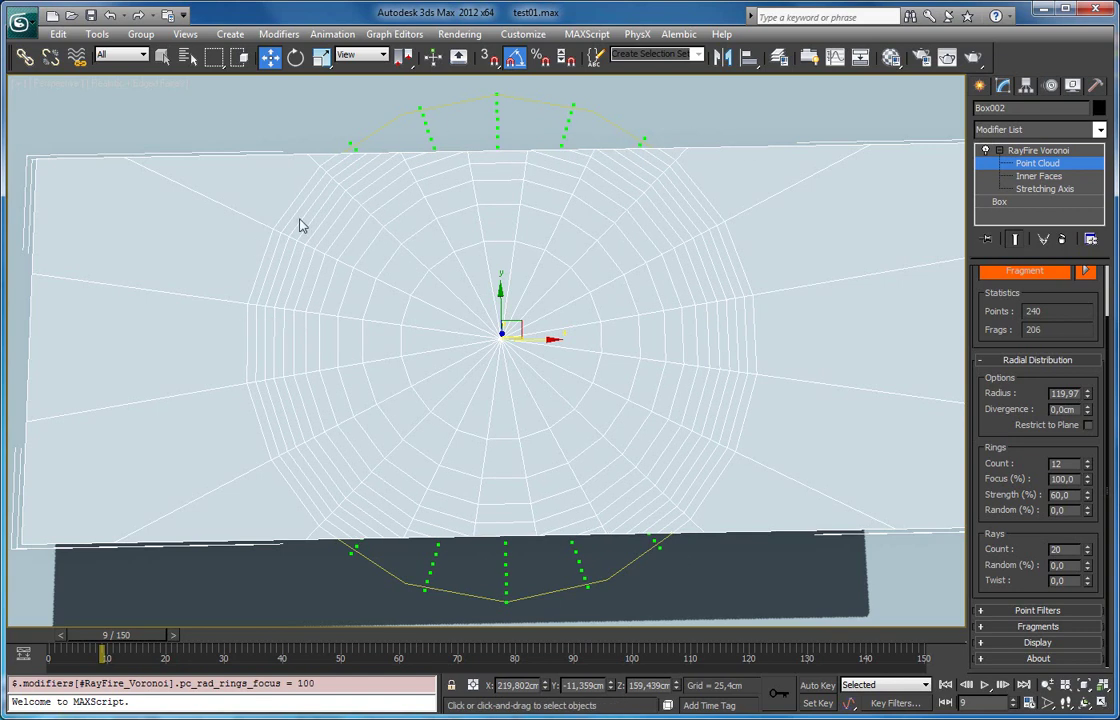
drag(1090, 500, 1087, 468)
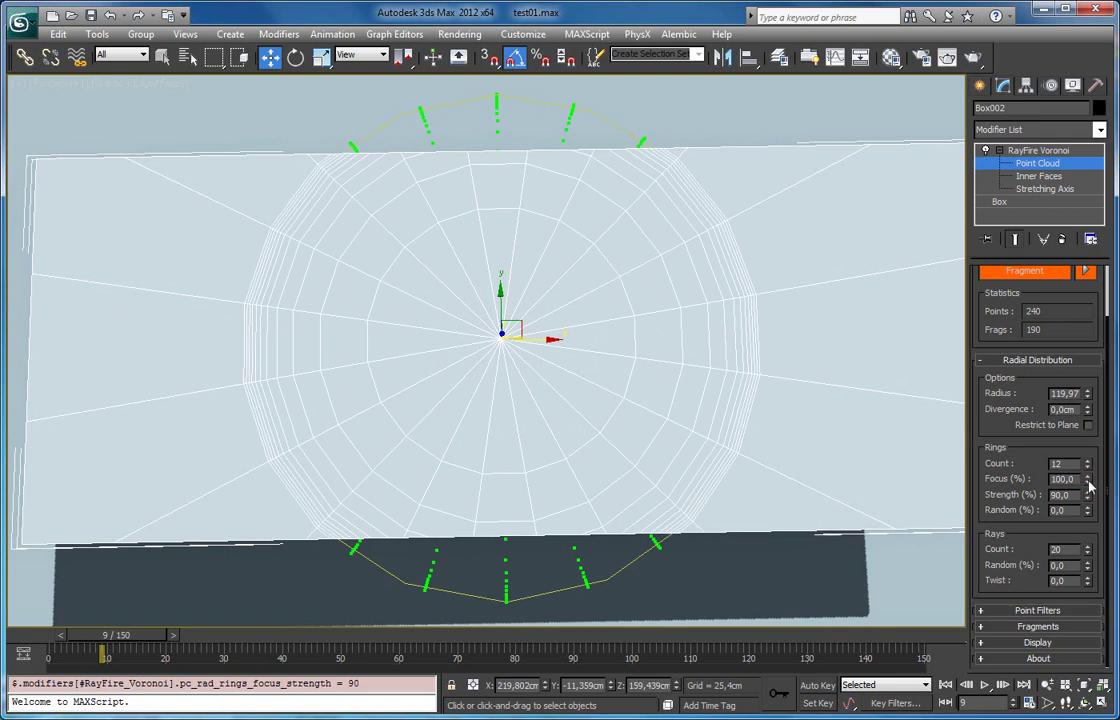
drag(1090, 487, 1078, 510)
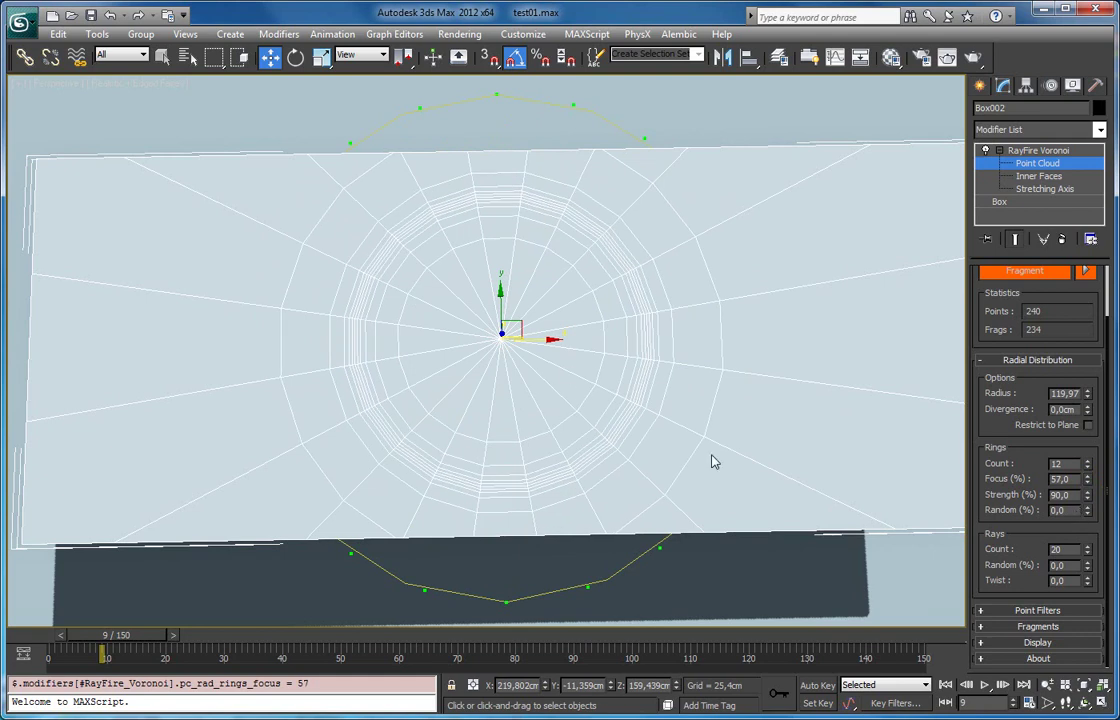
drag(1088, 479, 1084, 438)
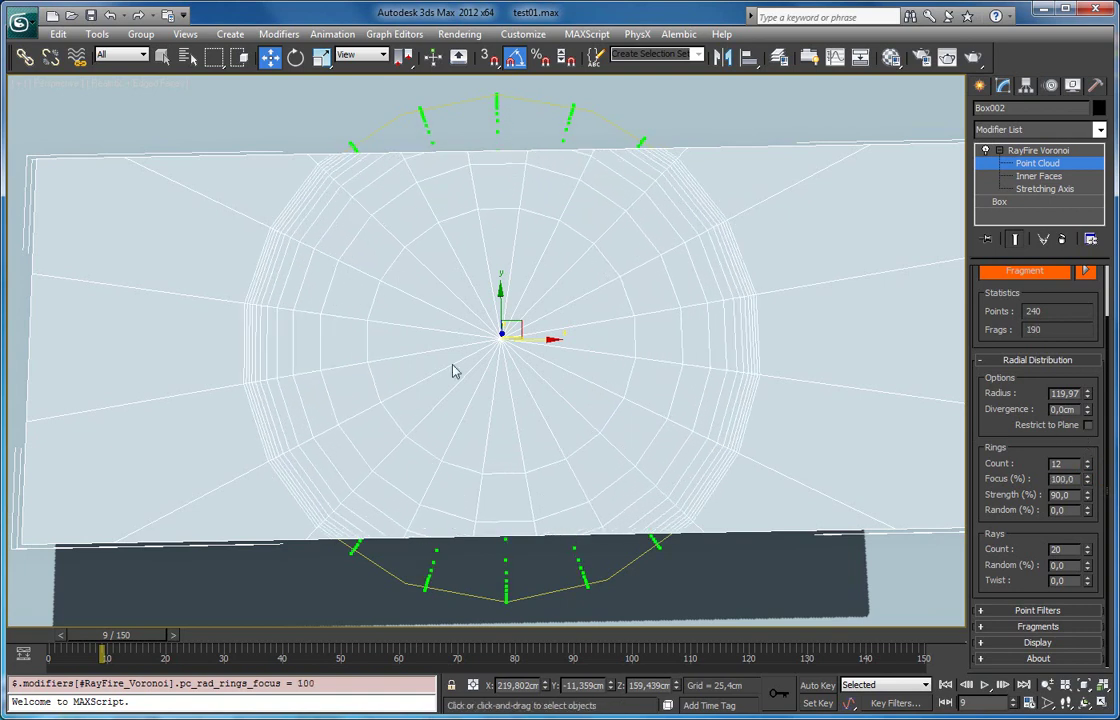
- Reset the ring focus and strength to 0% and set the ring randomness to 7%
right_click(1087, 479)
right_click(1087, 495)
drag(1087, 510, 1003, 532)
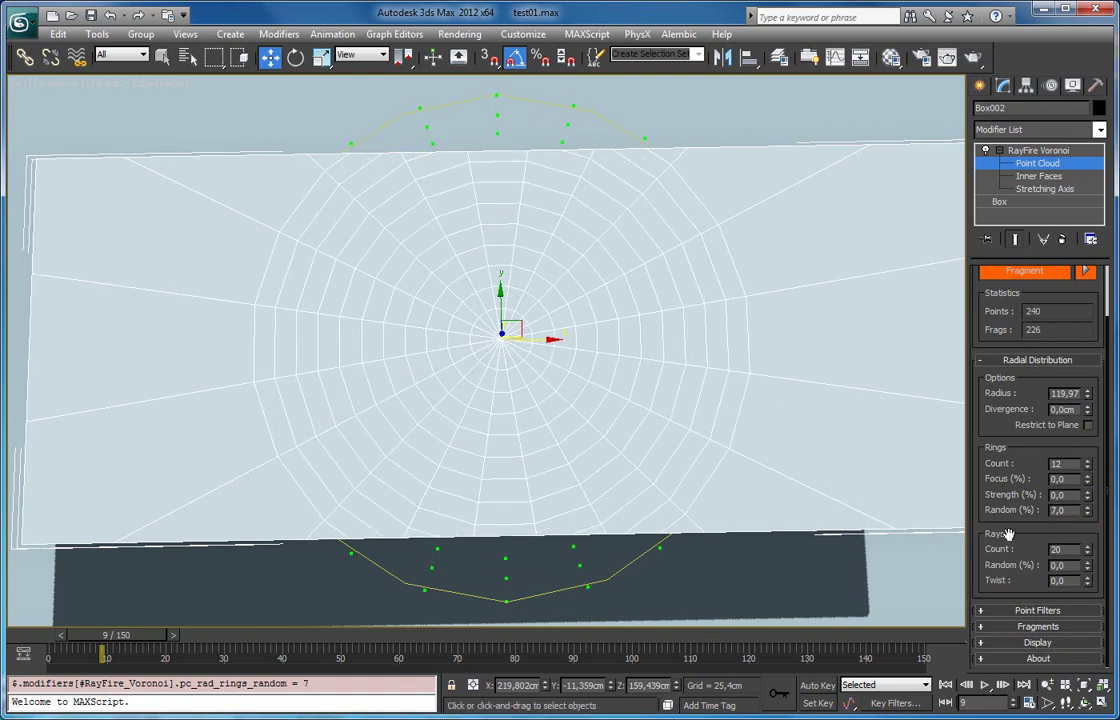
- Set the ray count to 25 with 0% ray randomness and a twist of 26
drag(1088, 553, 1066, 530)
right_click(1087, 567)
drag(1088, 582, 1094, 556)
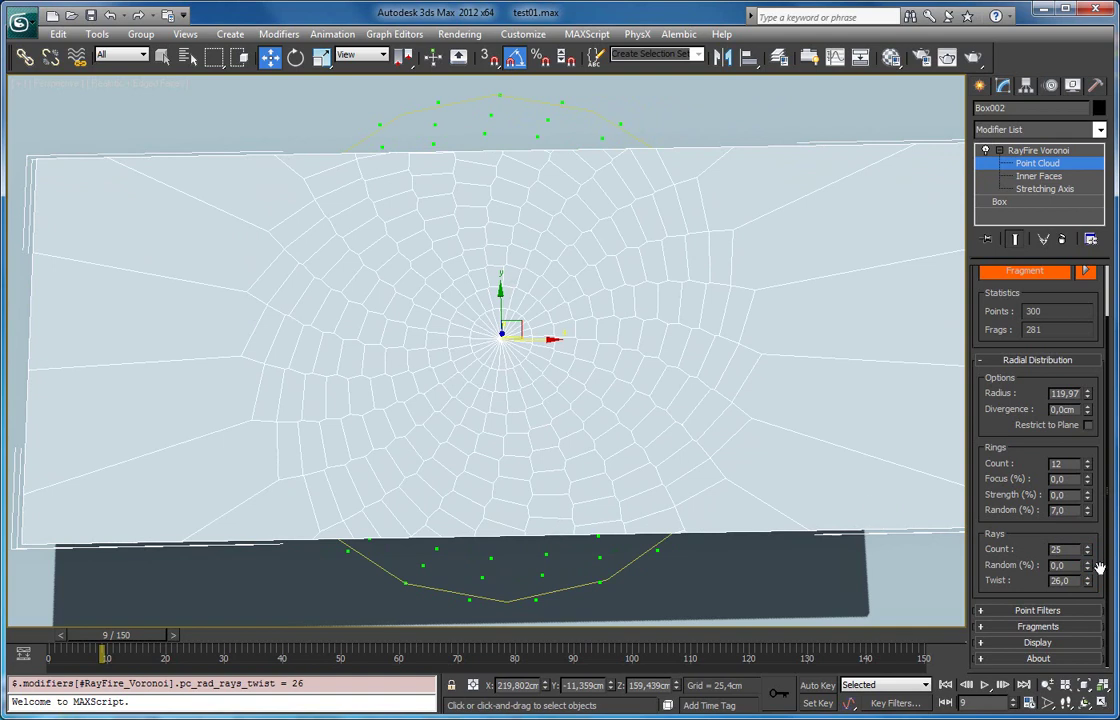